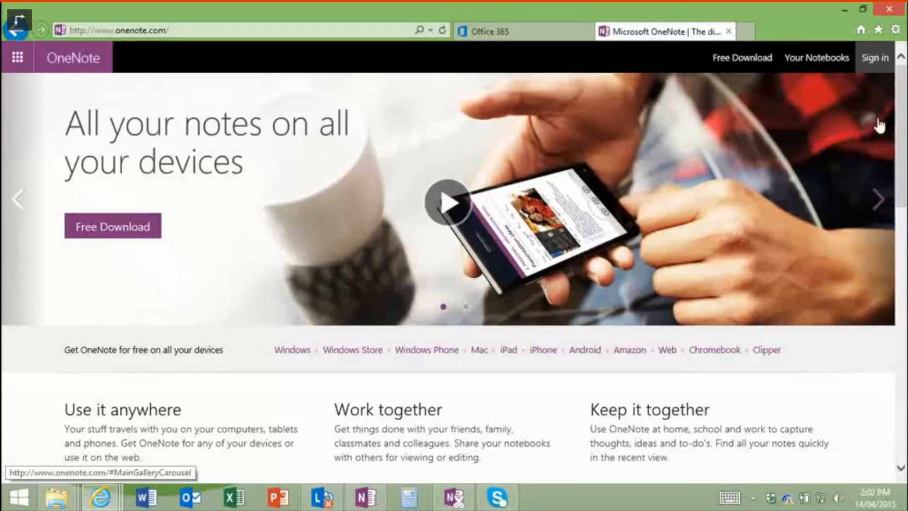
Step: Scroll through the onenote.com page, then switch to the Office 365 portal tab
scroll(900, 99, down, 1)
scroll(454, 277, down, 3)
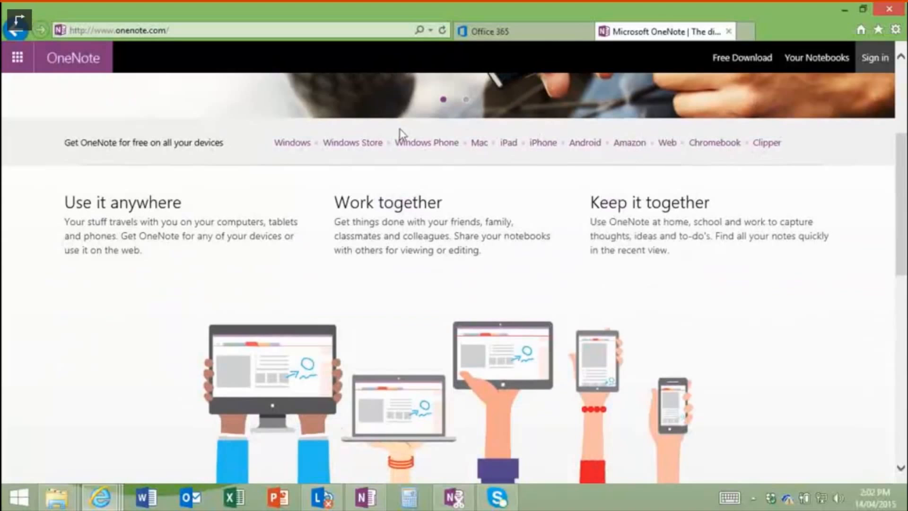
scroll(902, 177, down, 3)
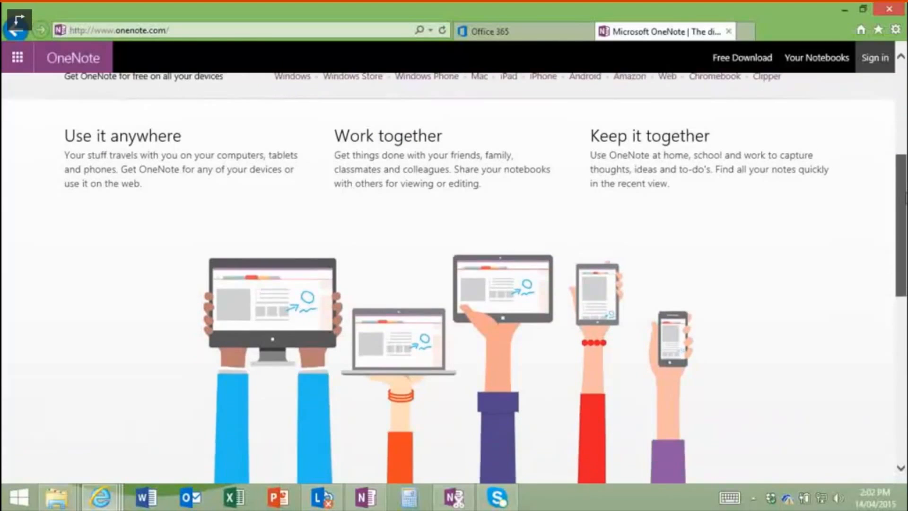
scroll(902, 177, down, 5)
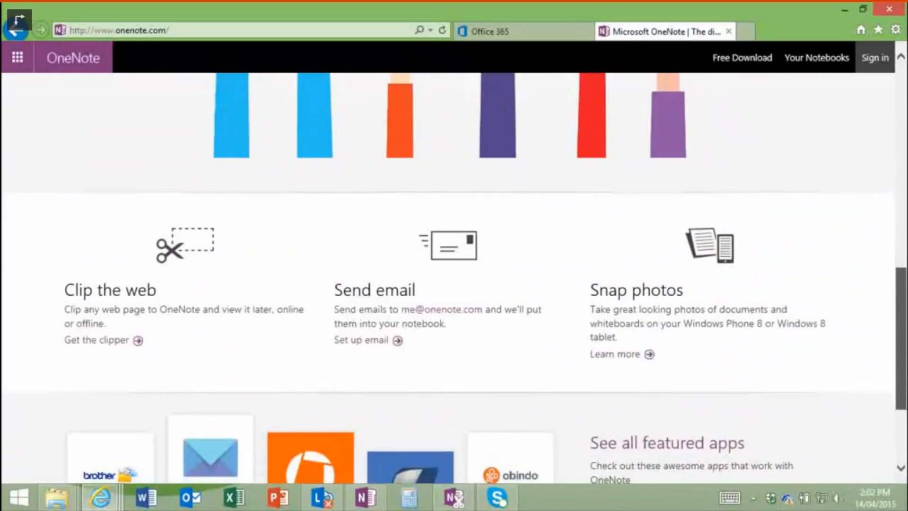
scroll(902, 177, up, 8)
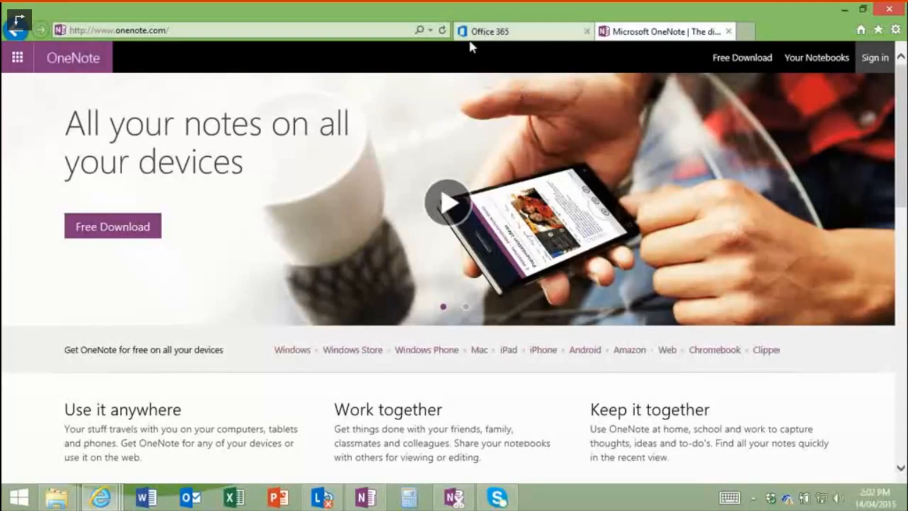
click(528, 38)
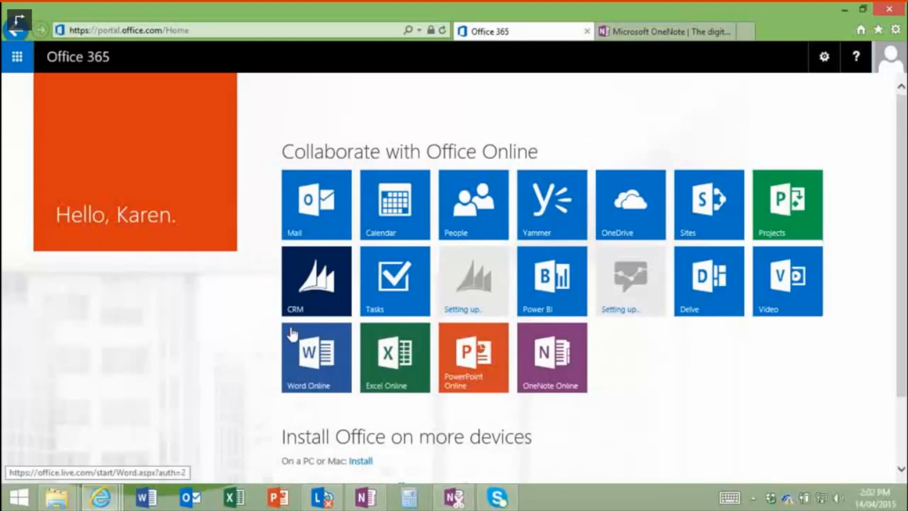
Step: Bring OneNote forward, toggle the ribbon and notebook pane, and pin the notebook list open
click(371, 505)
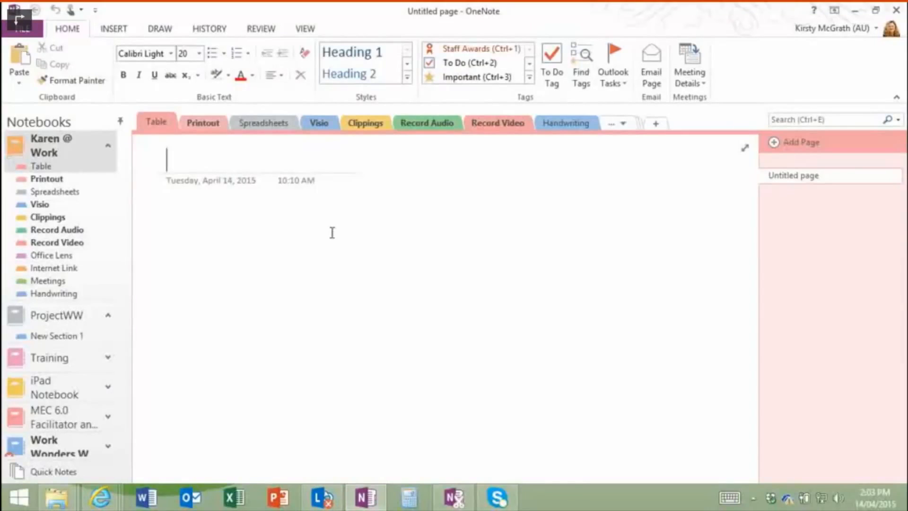
double_click(75, 34)
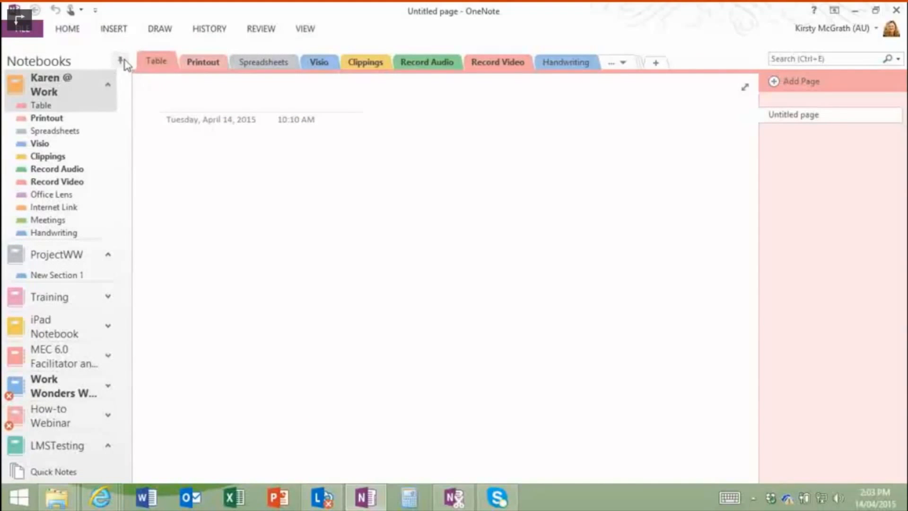
click(121, 60)
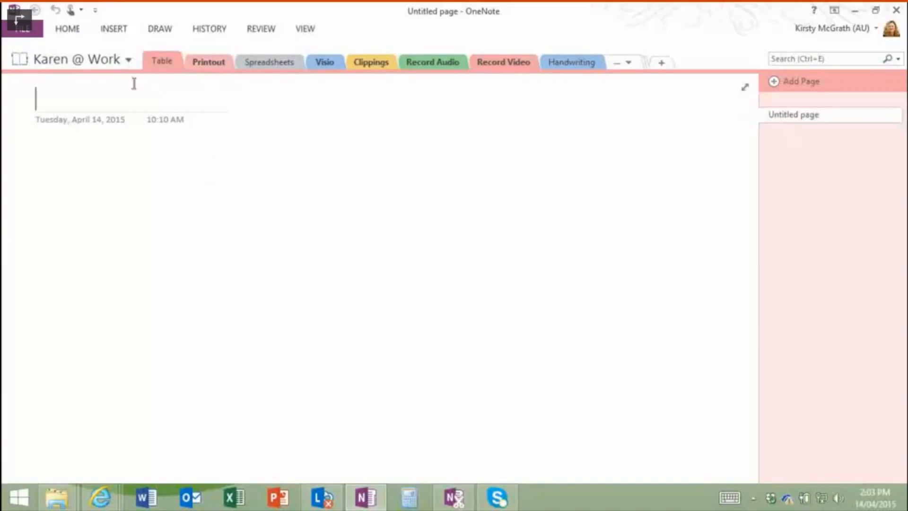
click(68, 29)
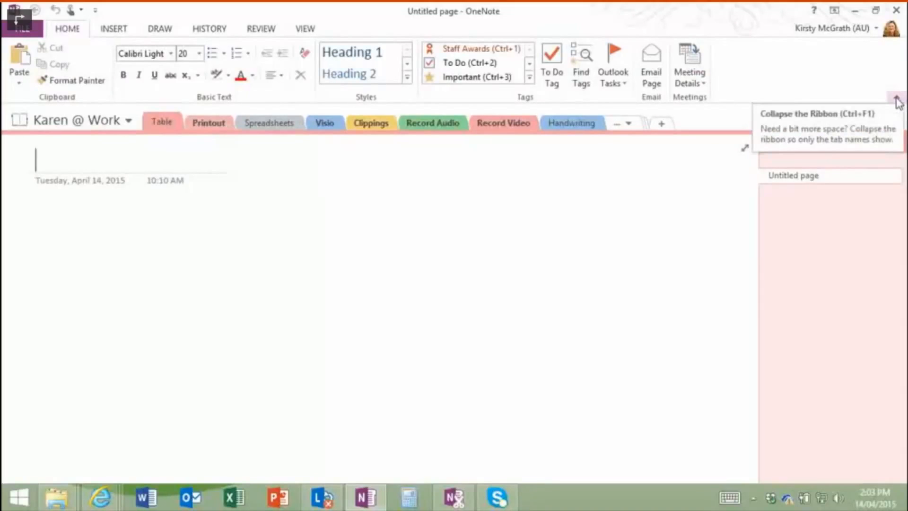
click(129, 120)
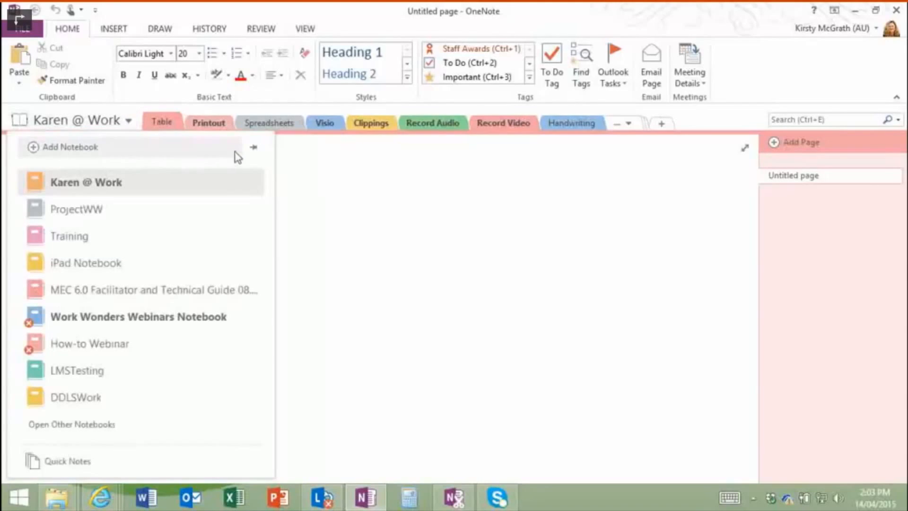
click(255, 149)
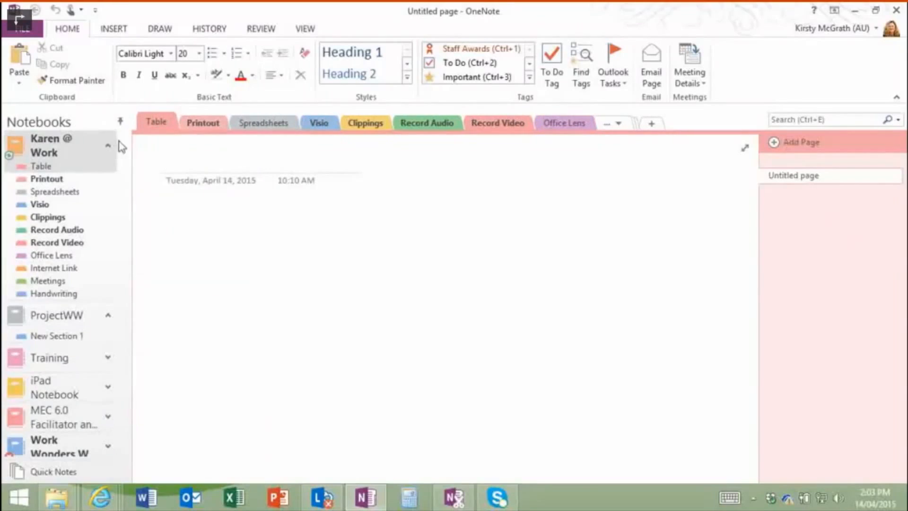
Step: Click into the page body, then open New Section 1 of the ProjectWW notebook
click(180, 211)
click(70, 318)
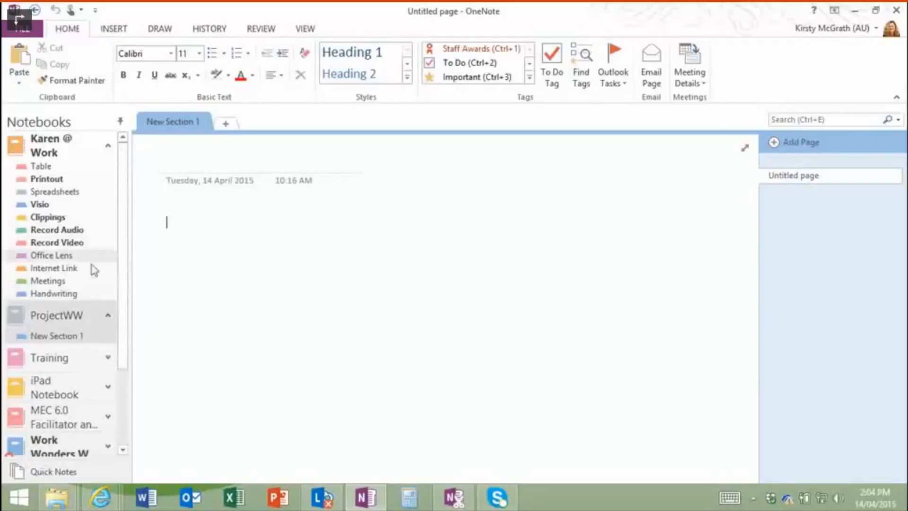
Step: Expand ProjectWW and go to FILE > New, with OneDrive - Personal as the location
click(79, 317)
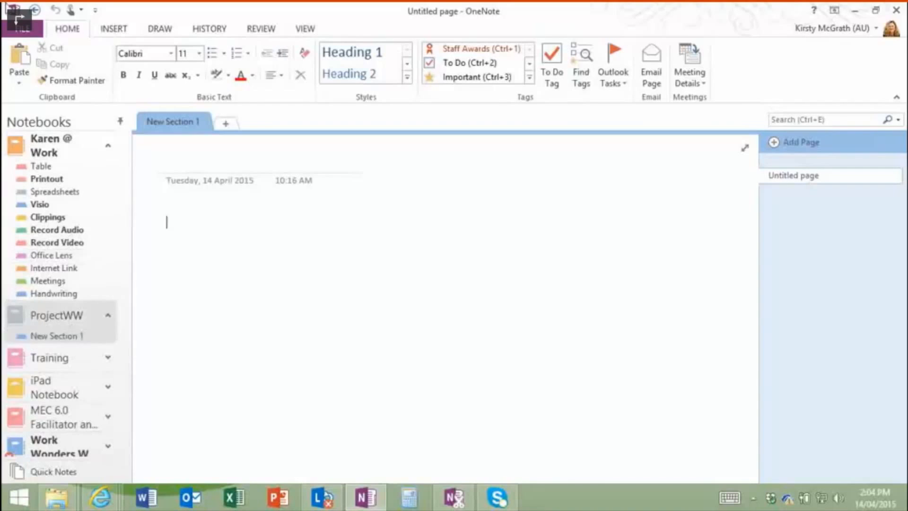
click(25, 30)
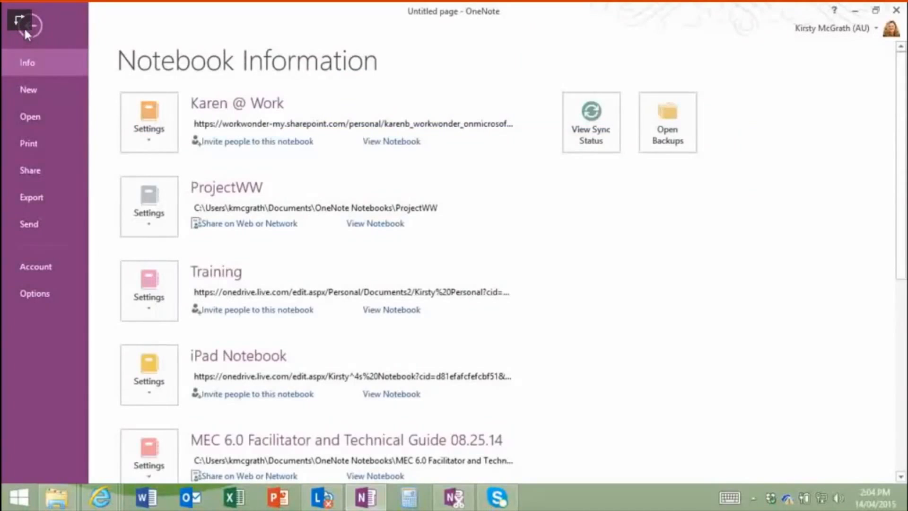
click(32, 88)
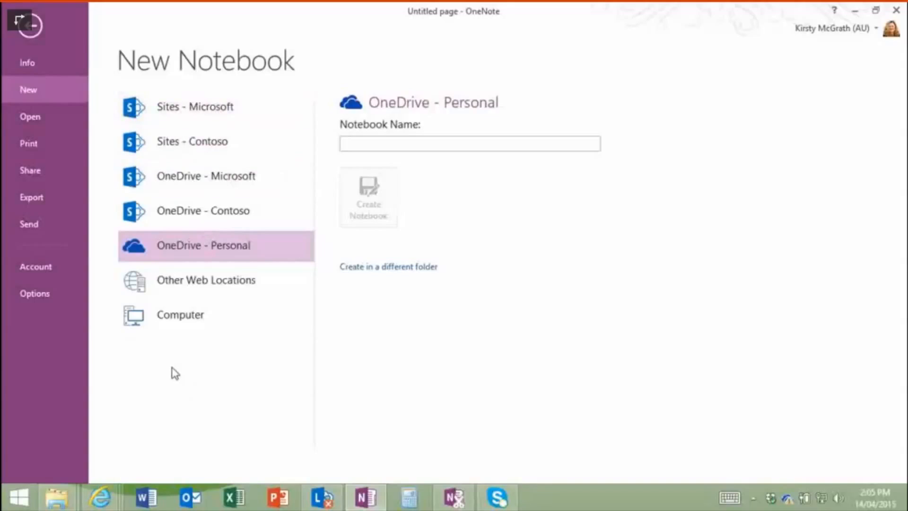
Step: Review the Account page's connected services, then abandon adding a Microsoft account via Other Sites
click(41, 267)
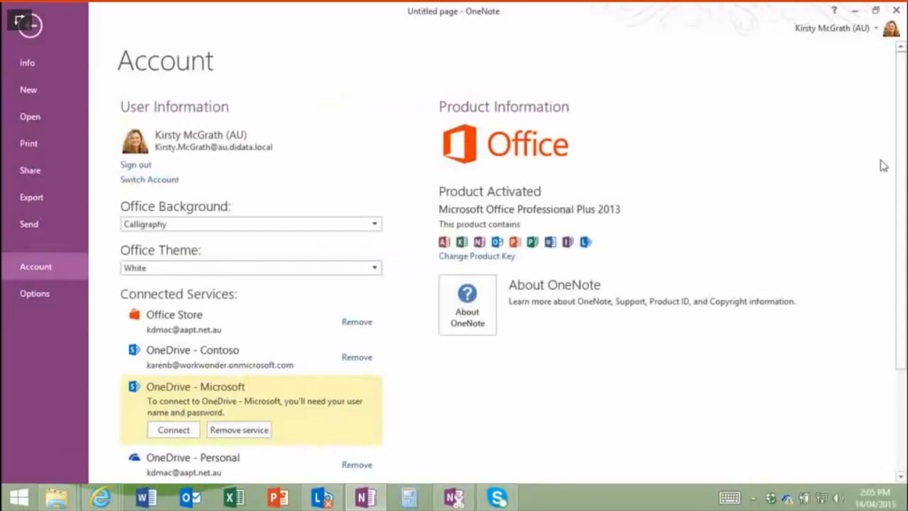
drag(901, 198, 899, 313)
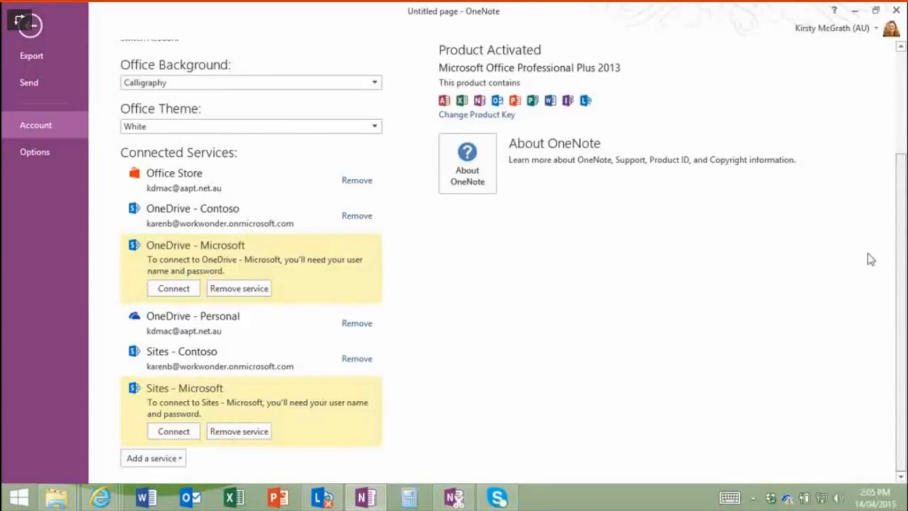
click(160, 458)
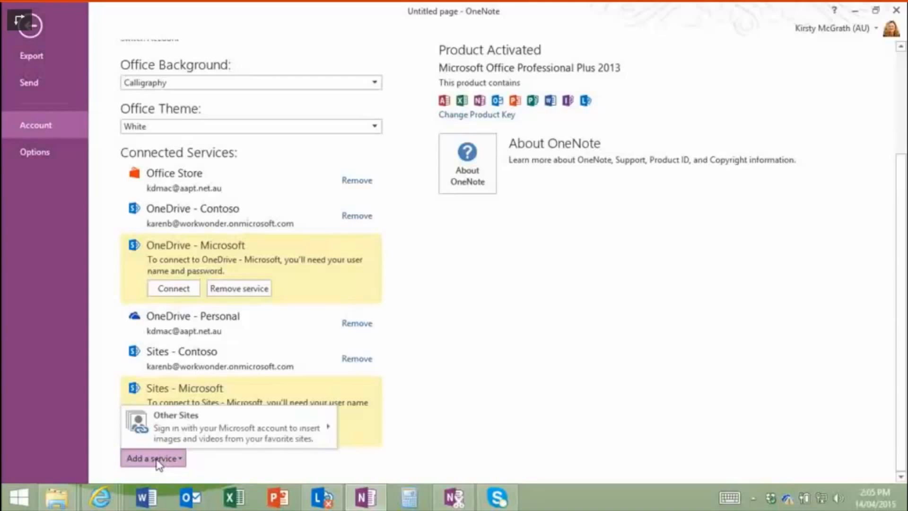
mouse_move(193, 426)
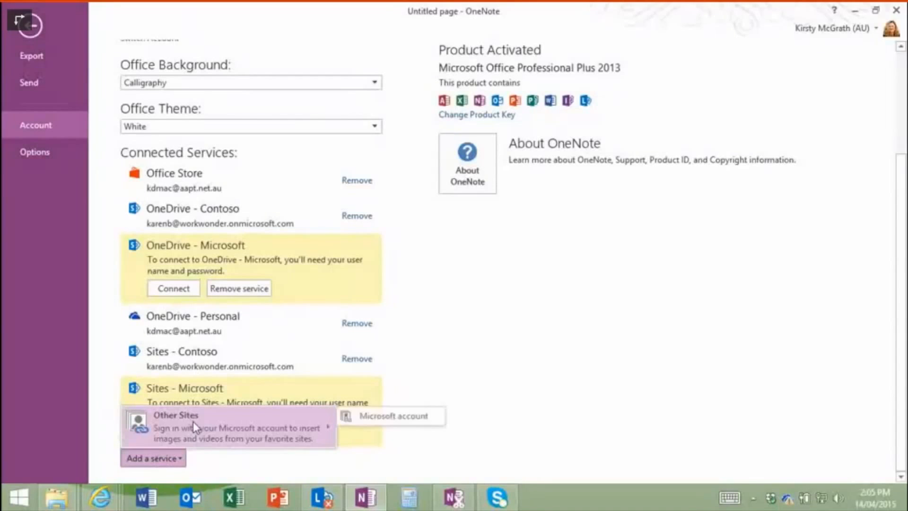
click(416, 415)
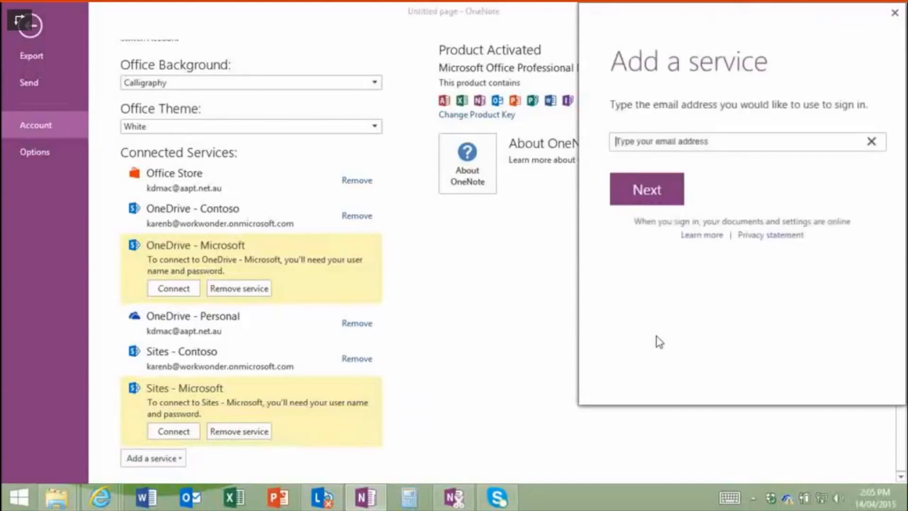
click(683, 144)
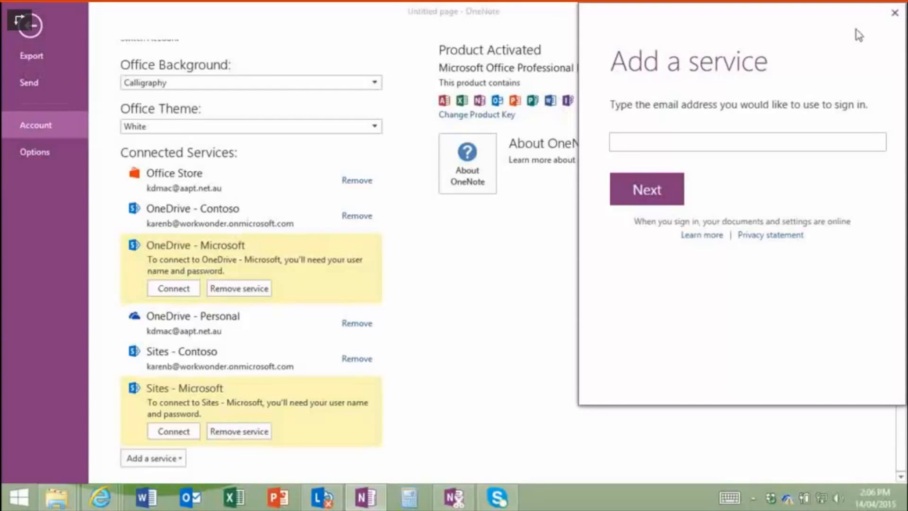
click(895, 13)
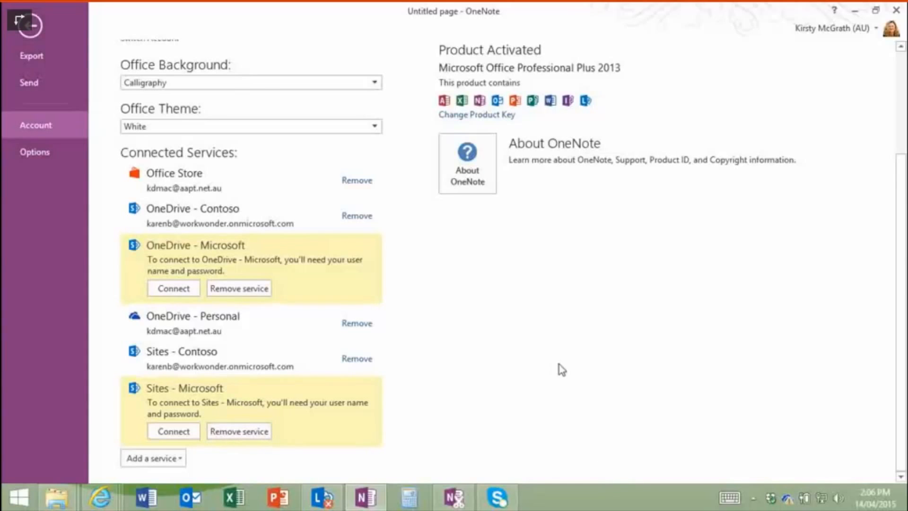
Step: From FILE > Info, open Share on Web or Network for the ProjectWW notebook
click(36, 28)
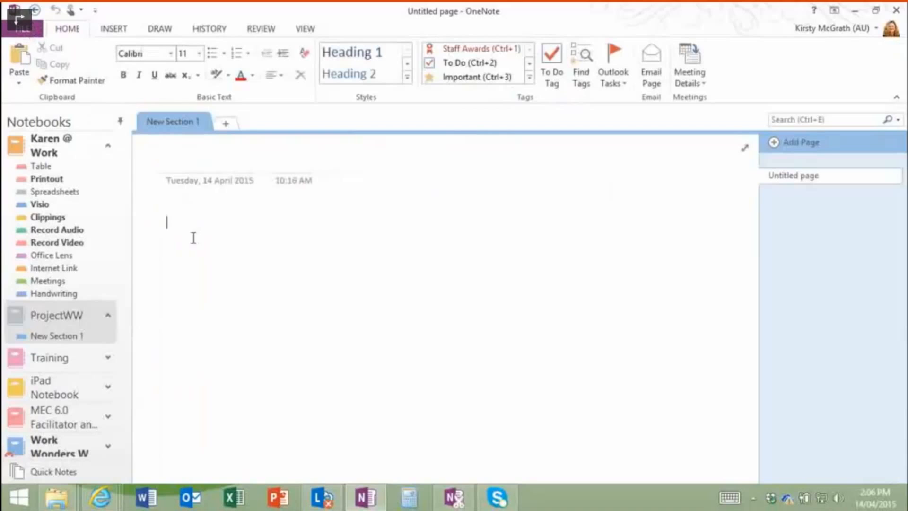
click(21, 29)
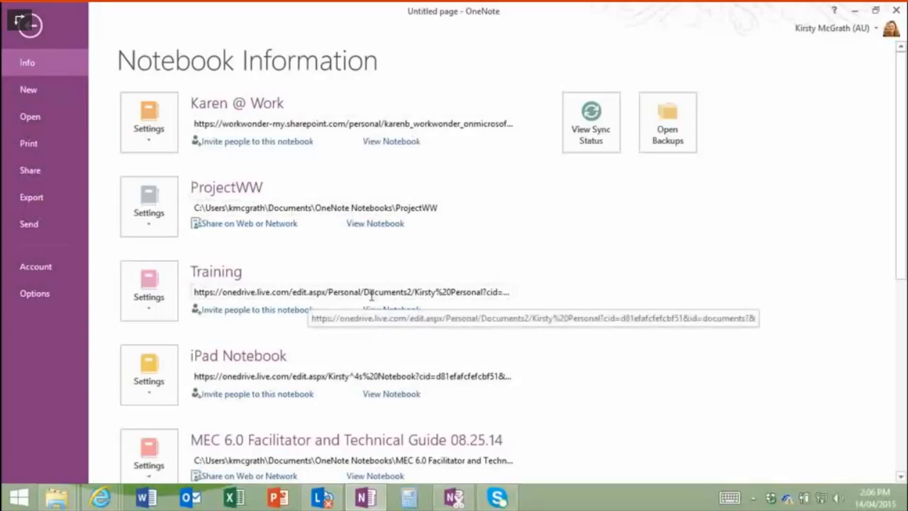
click(204, 208)
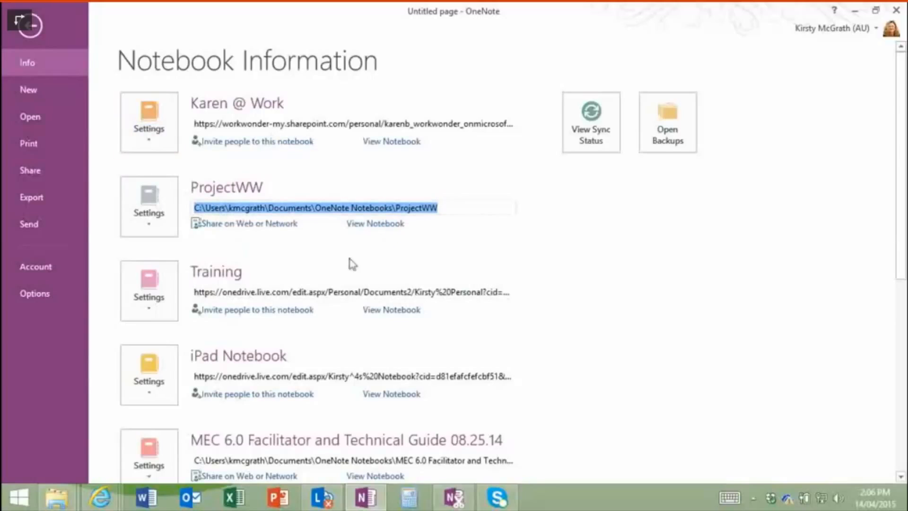
click(241, 225)
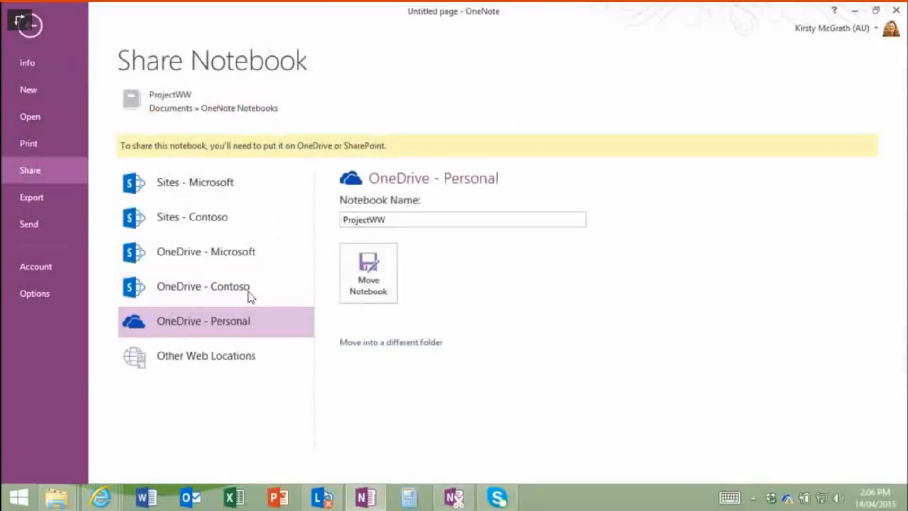
Step: Move ProjectWW to OneDrive - Personal and dismiss the syncing confirmation
click(363, 284)
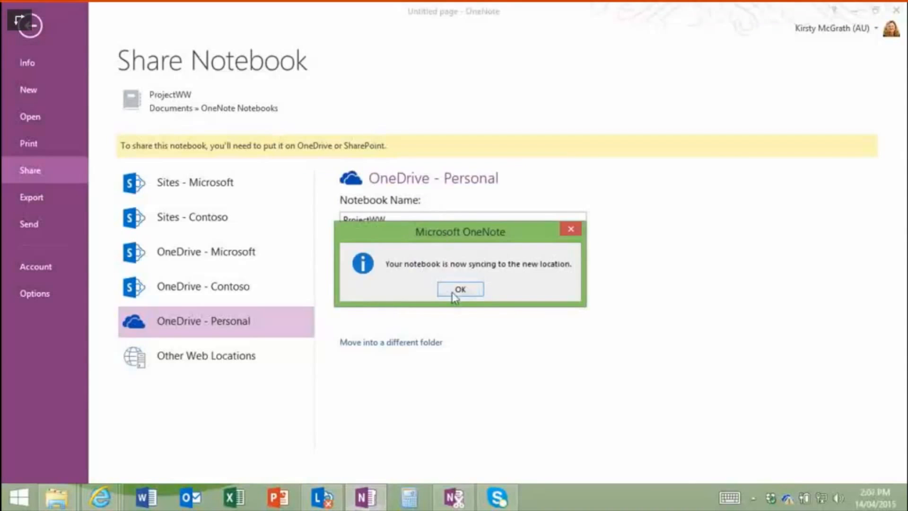
click(460, 291)
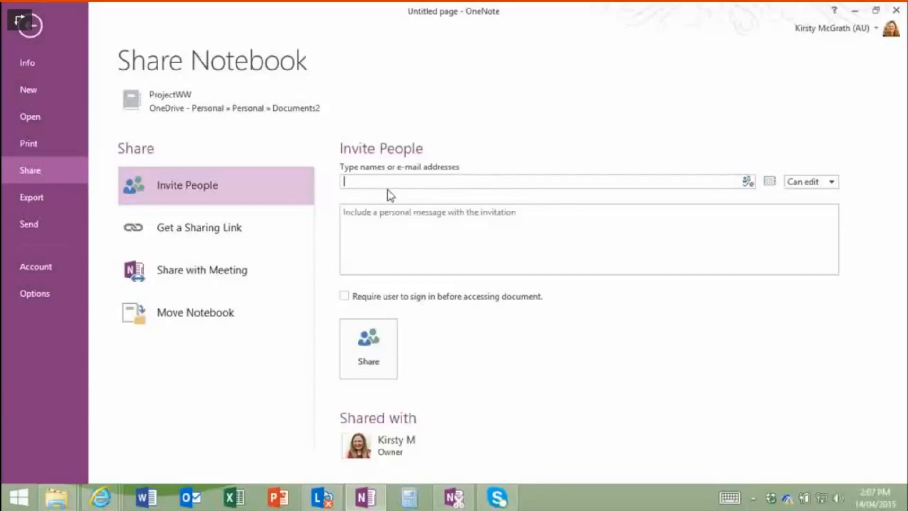
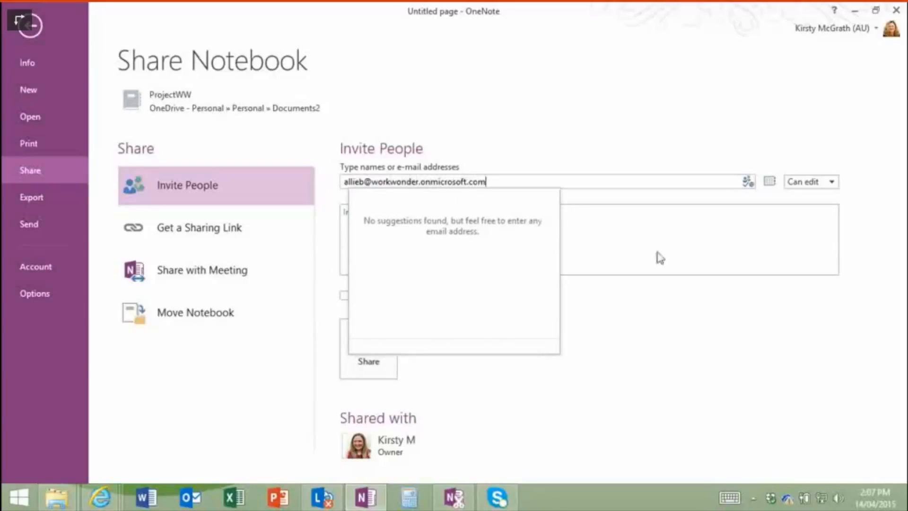
Step: Invite a colleague to ProjectWW by their work e-mail address, then open the new entry's options
click(638, 245)
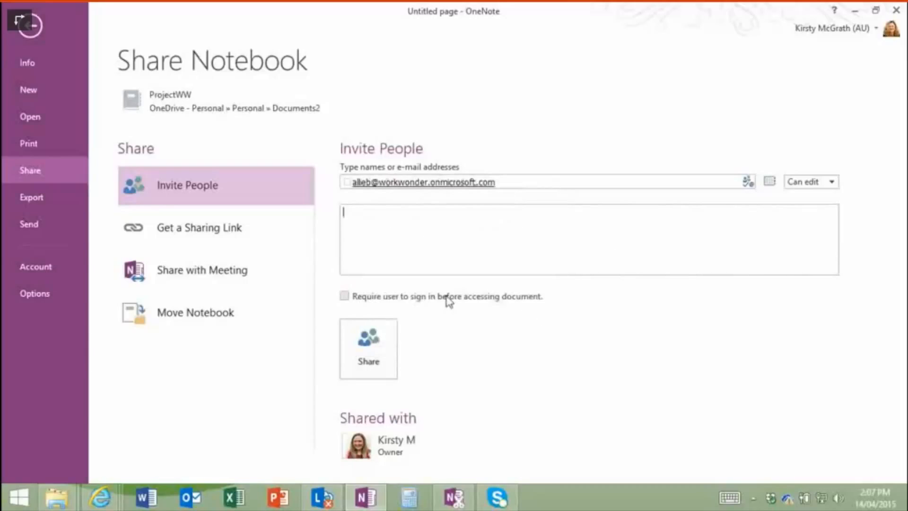
click(372, 357)
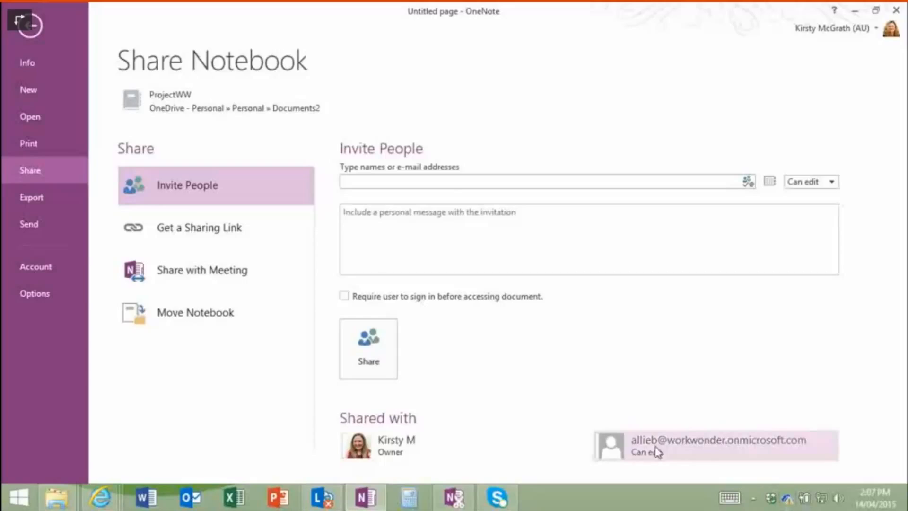
mouse_move(642, 455)
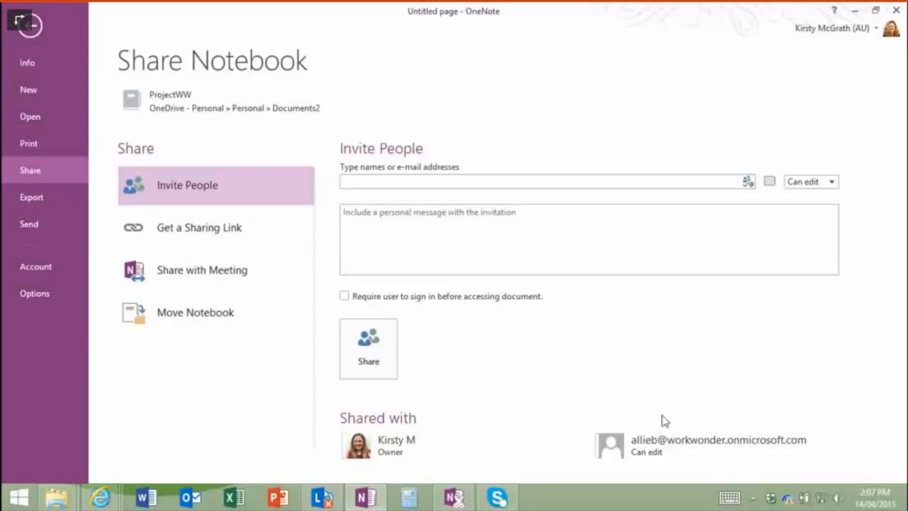
right_click(668, 456)
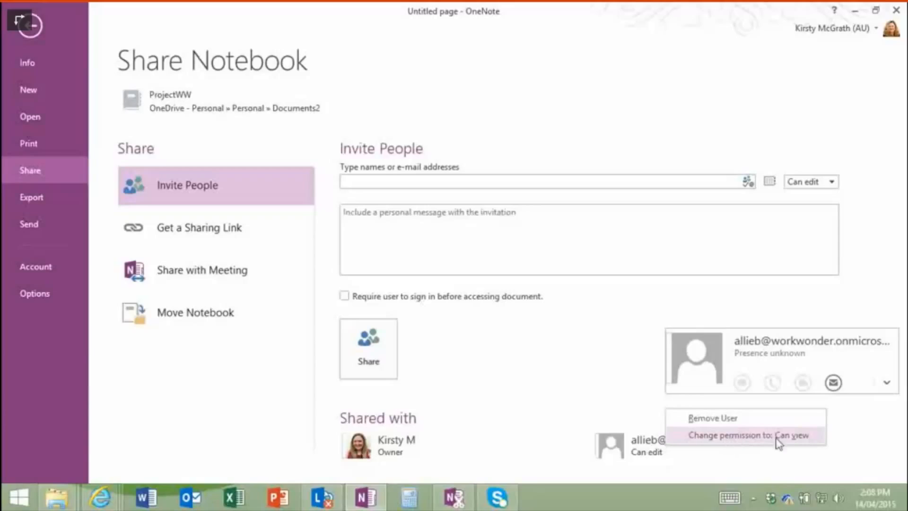
Step: Dismiss the person's options, glance at the Can edit choices, and go back to the notebook
click(531, 359)
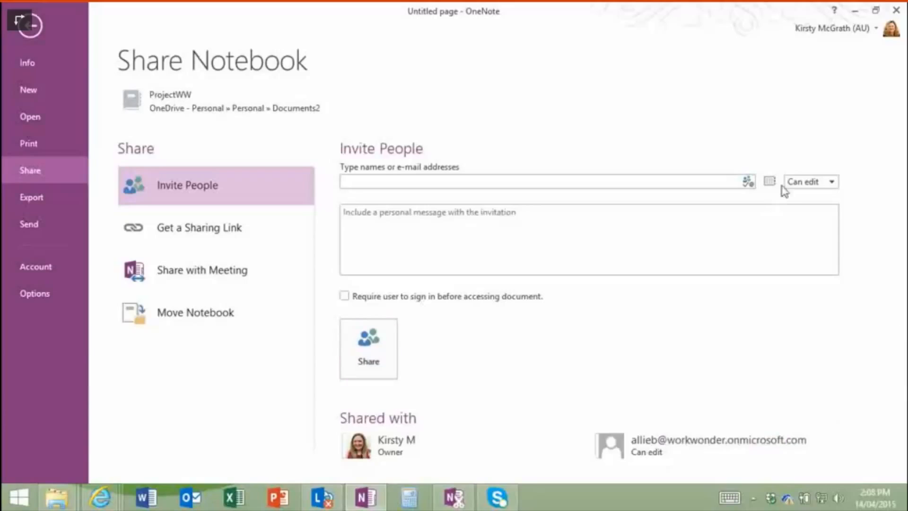
click(831, 183)
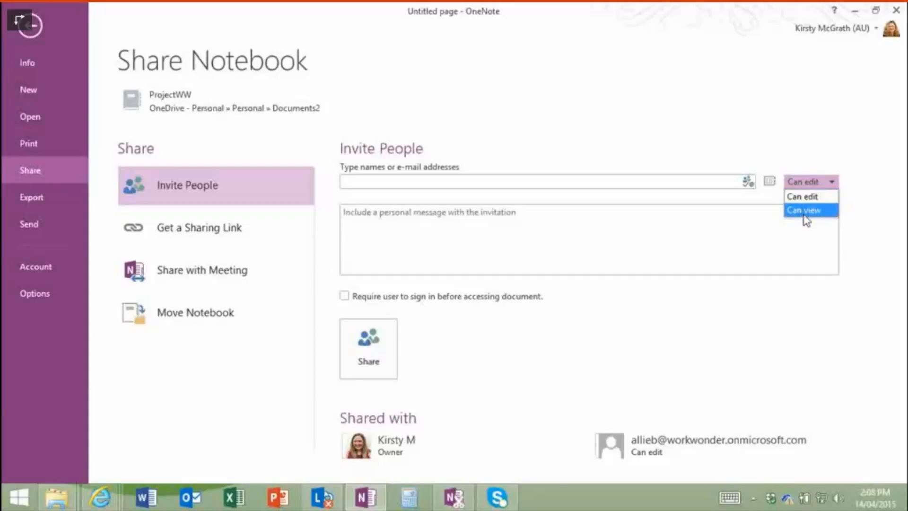
click(27, 33)
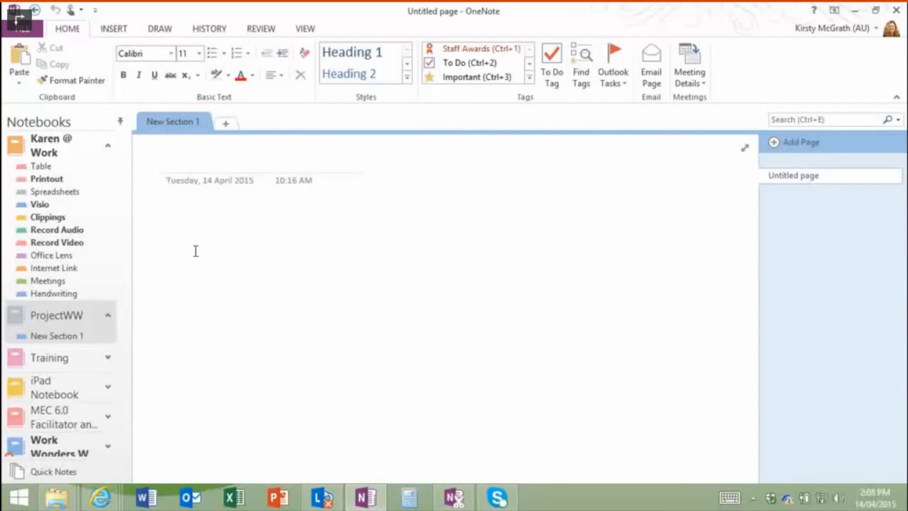
Step: Pass through Printout and Table to Meetings' Calendar Meeting page and inspect the AB and KM author markers
click(45, 179)
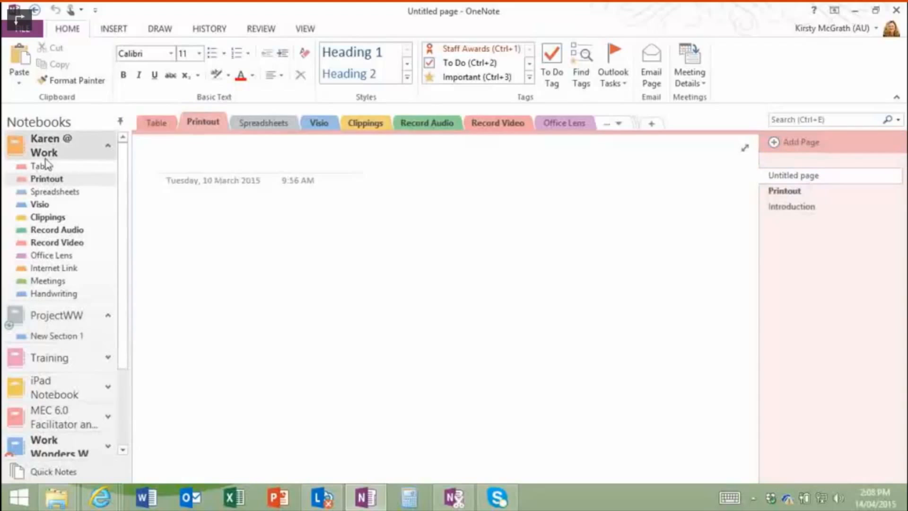
click(41, 166)
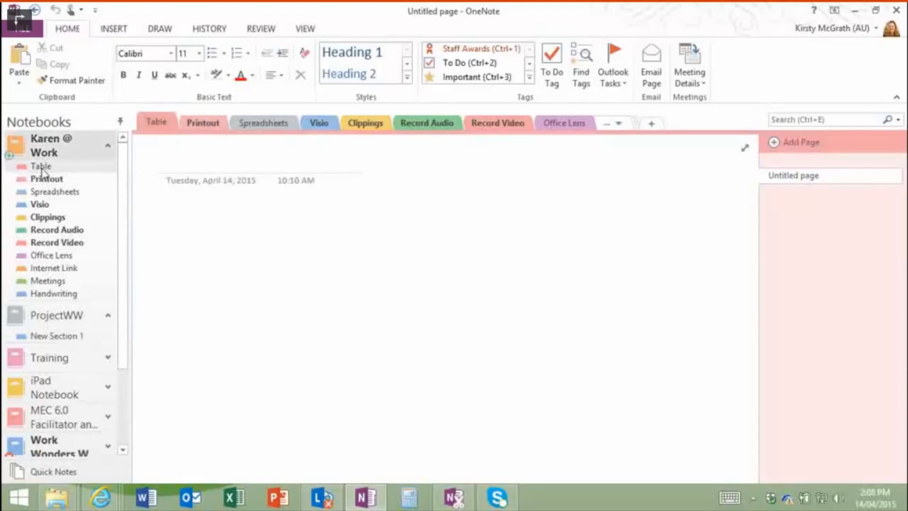
click(47, 280)
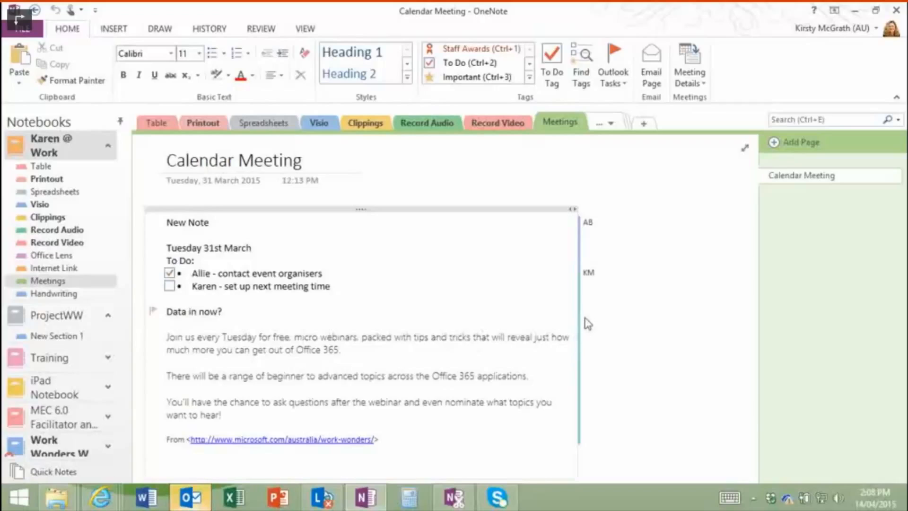
mouse_move(587, 225)
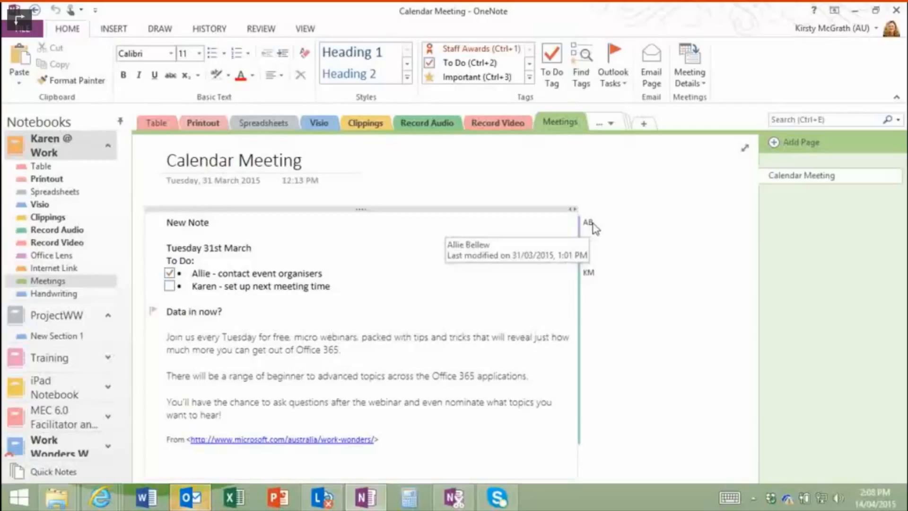
mouse_move(589, 275)
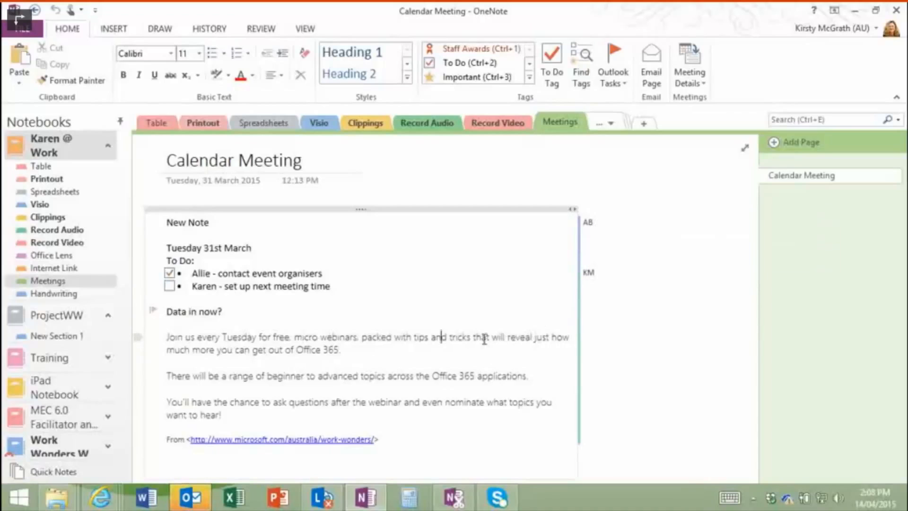
drag(483, 338, 487, 338)
Step: Move between the Office 365 browser windows to reach the colleague's InPrivate session
click(101, 497)
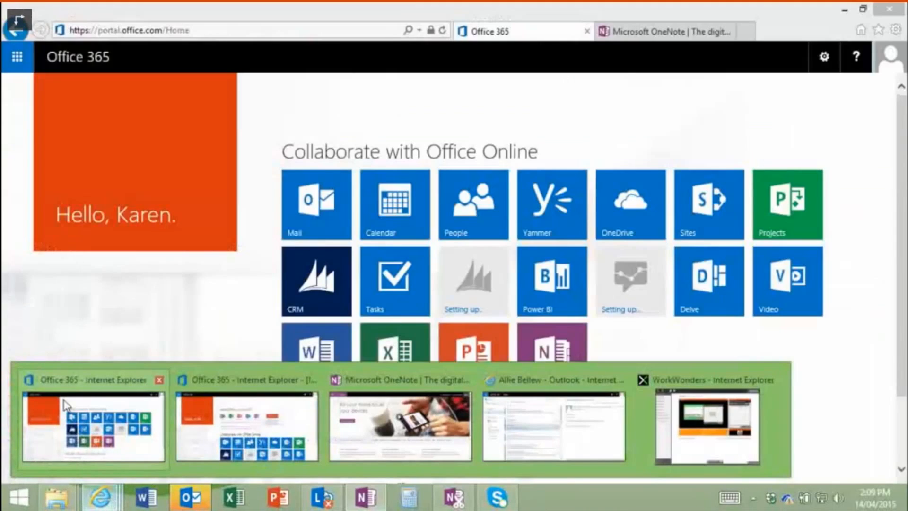
click(70, 415)
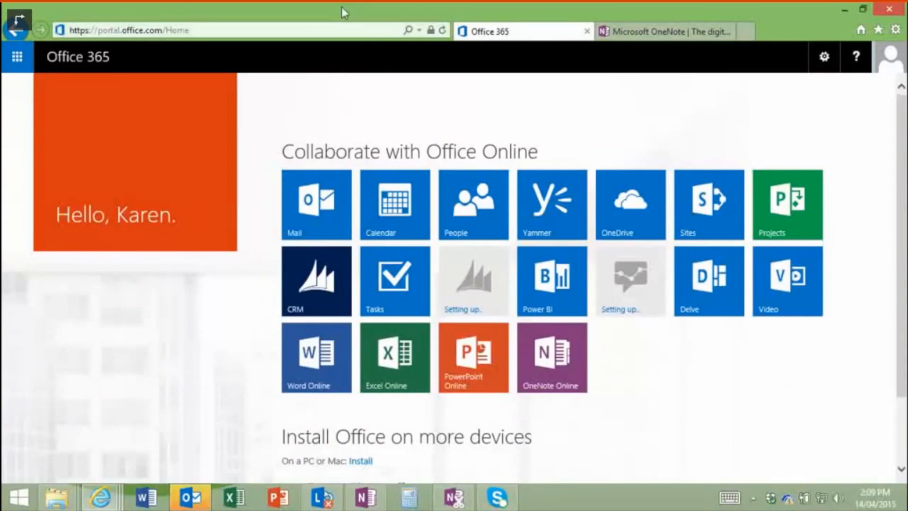
click(889, 60)
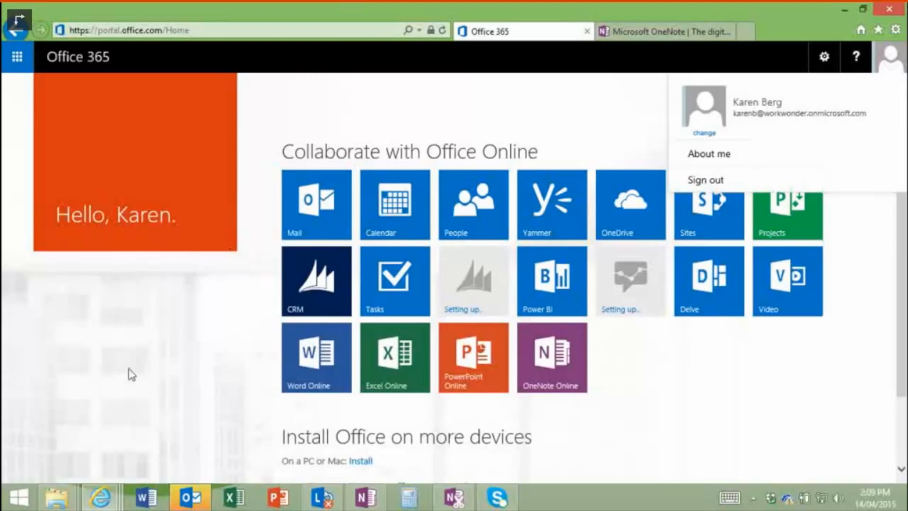
mouse_move(119, 502)
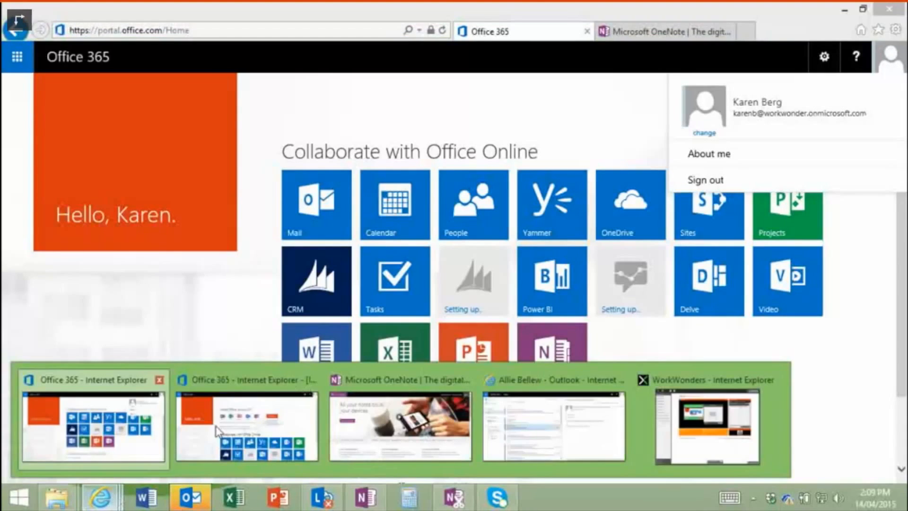
click(255, 402)
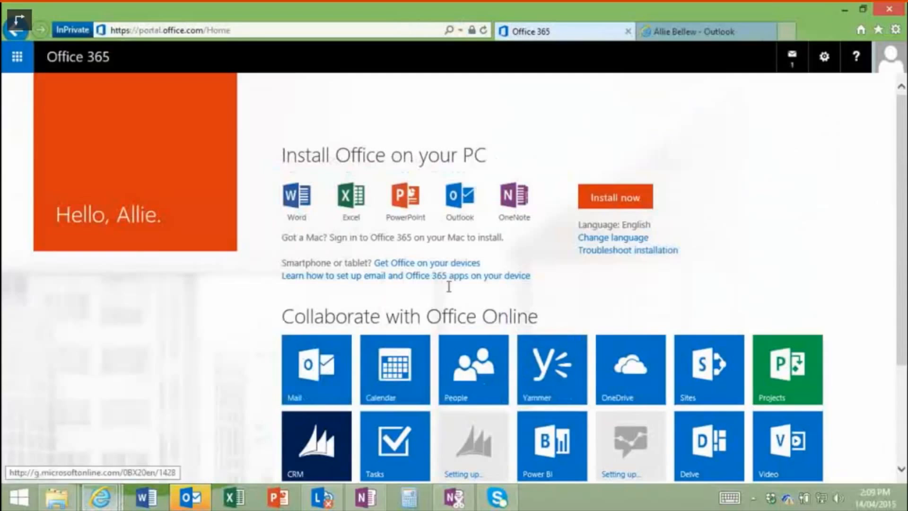
Step: Confirm the colleague's account, view the shared-notebook mail notification, and open their Mail
click(887, 59)
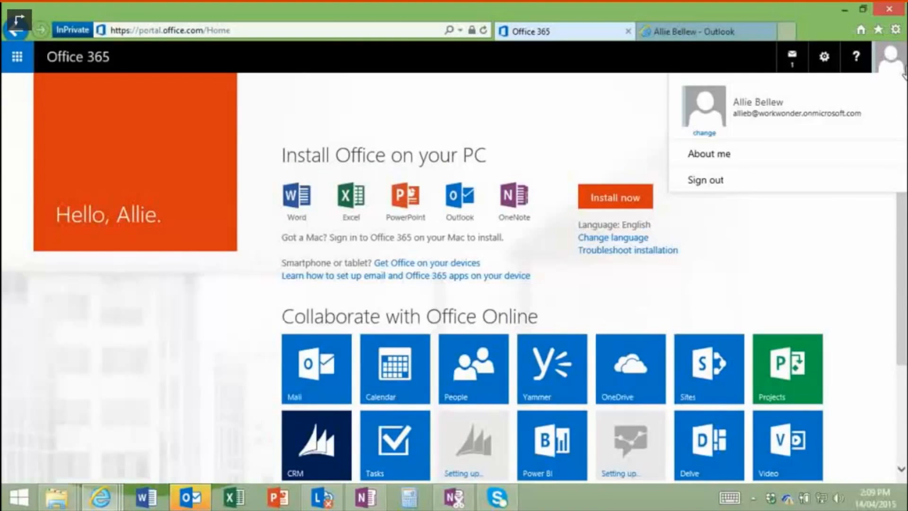
click(793, 58)
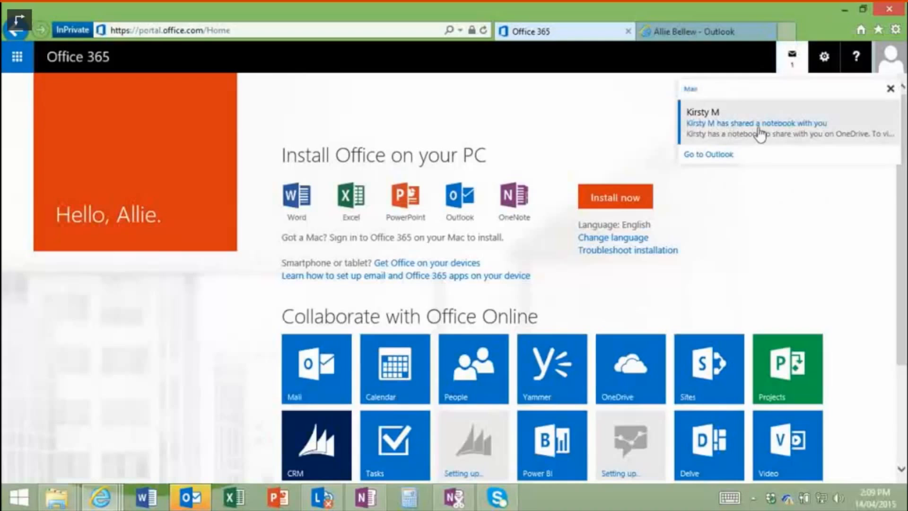
click(794, 60)
click(794, 61)
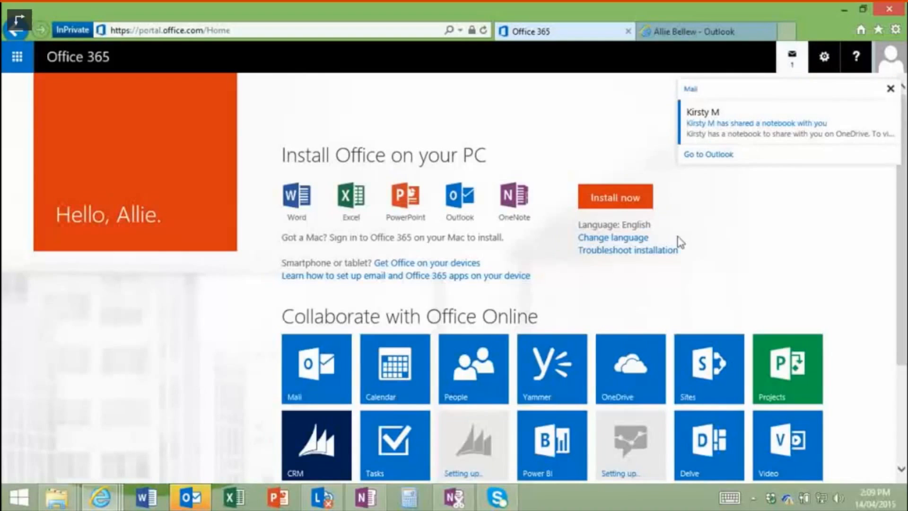
click(295, 367)
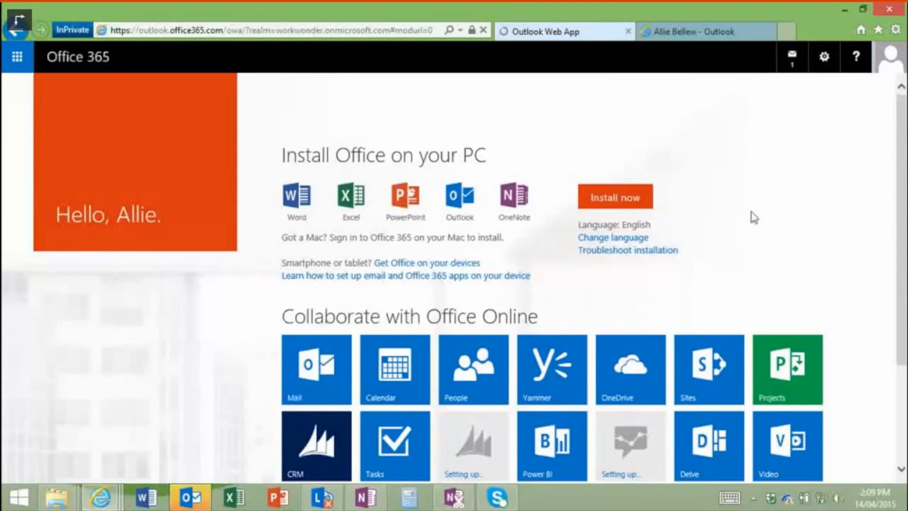
Step: Open the notebook-share email, launch the work notebook in OneNote Online, then return to OneNote 2013
click(311, 378)
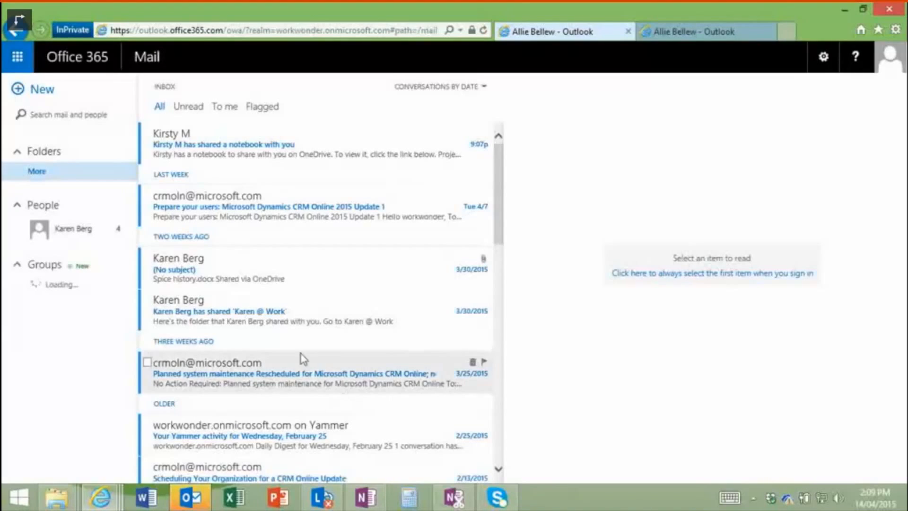
click(255, 143)
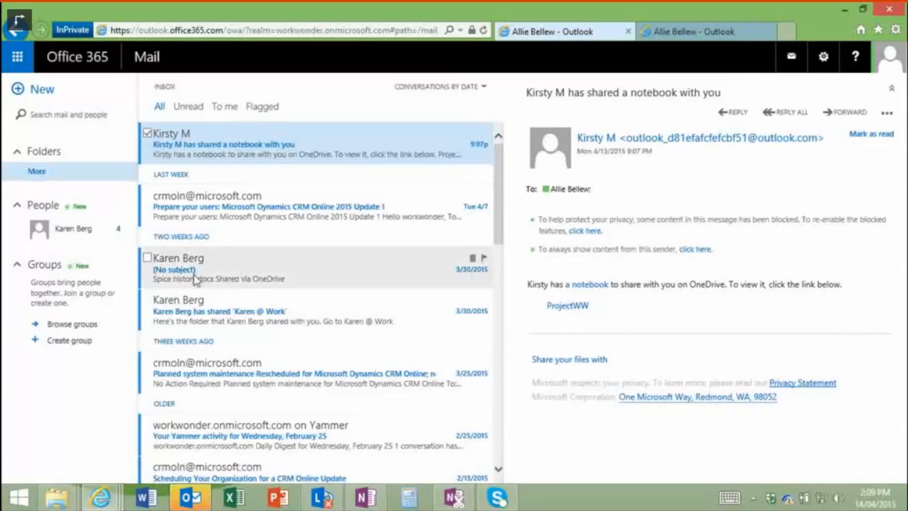
click(260, 313)
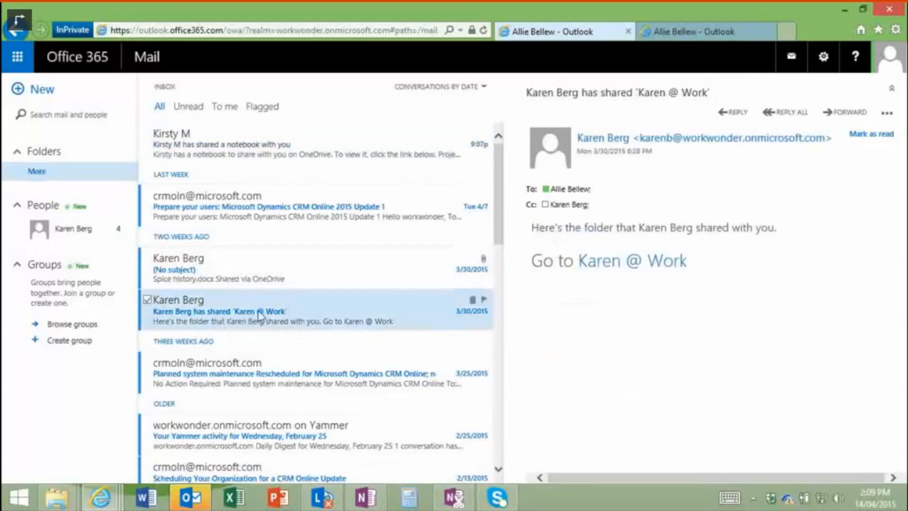
click(609, 265)
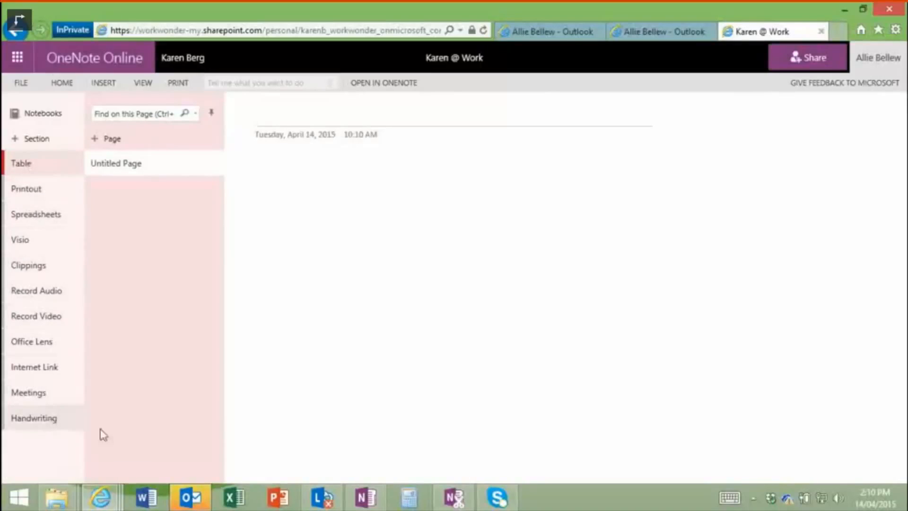
click(372, 501)
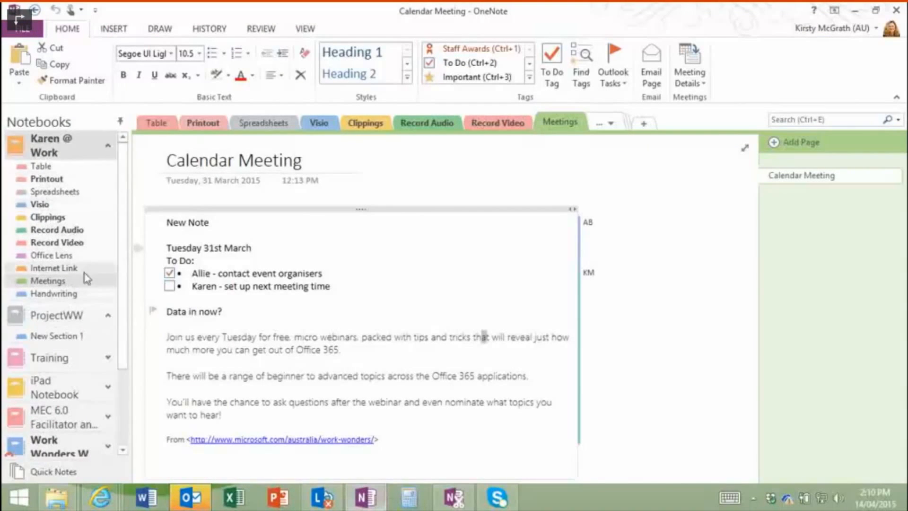
Step: Insert a six-column table on the new page in the Table section
click(45, 168)
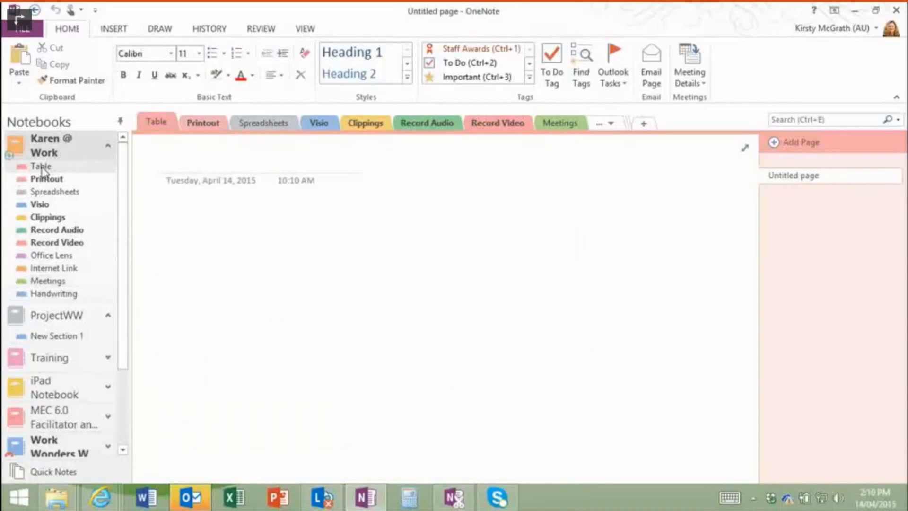
click(125, 34)
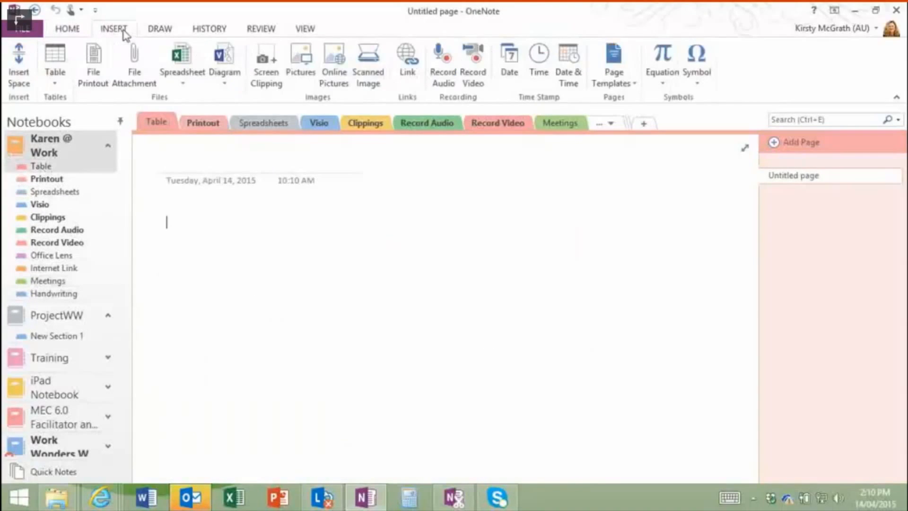
click(57, 73)
click(128, 188)
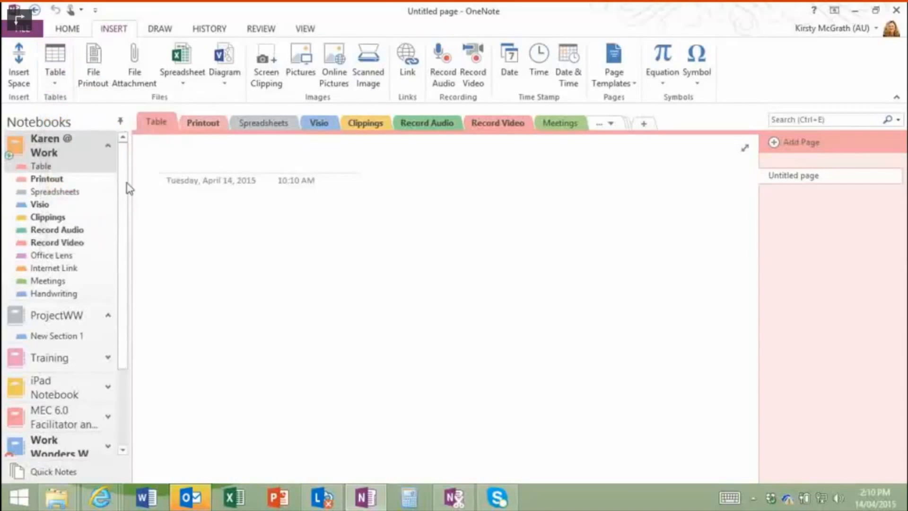
Step: Number the first column 1–6 and enter OneNote, Excel and PowerPoint beside rows 1–3
click(182, 232)
text(1)
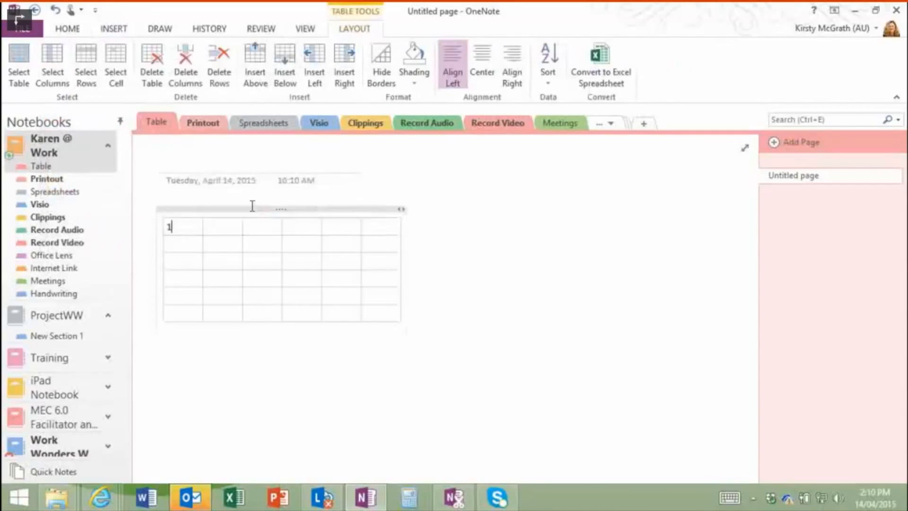
key(Down)
text(2)
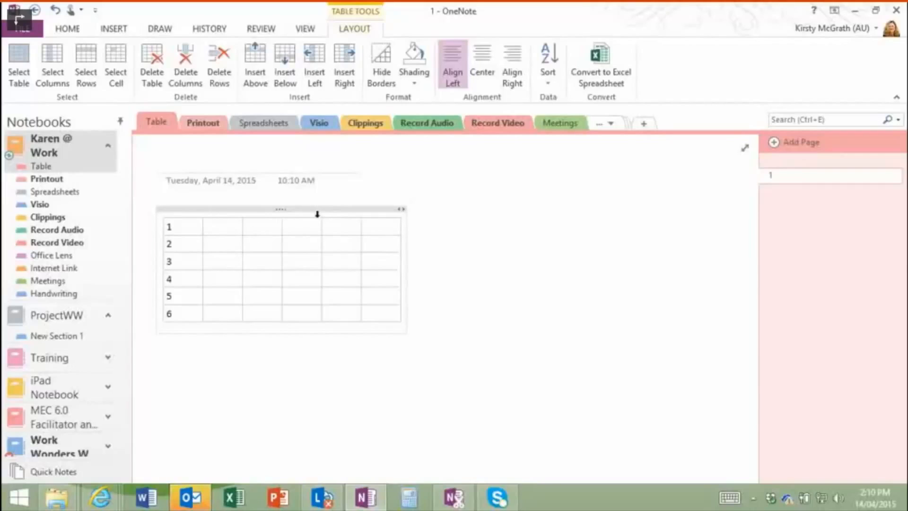
text(te)
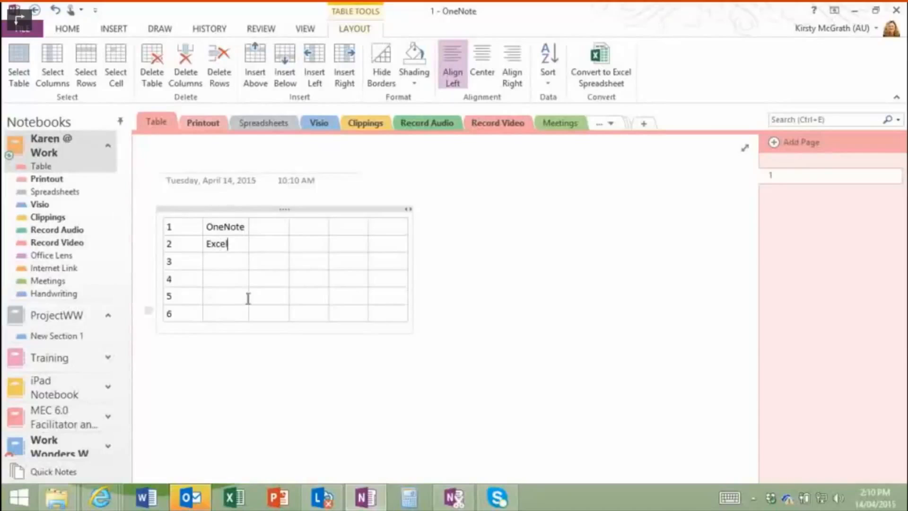
text(PowerPoint)
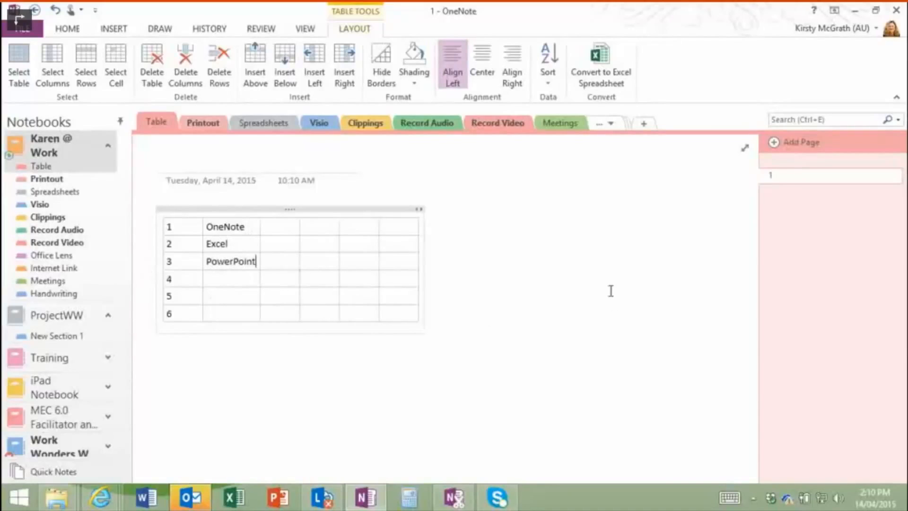
click(609, 292)
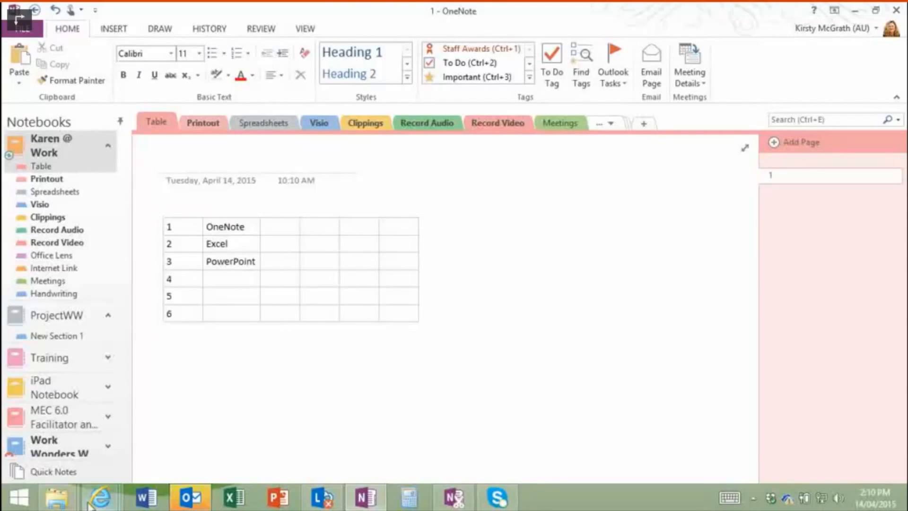
Step: Refresh the OneNote Online page in the browser so the synced table appears
click(108, 502)
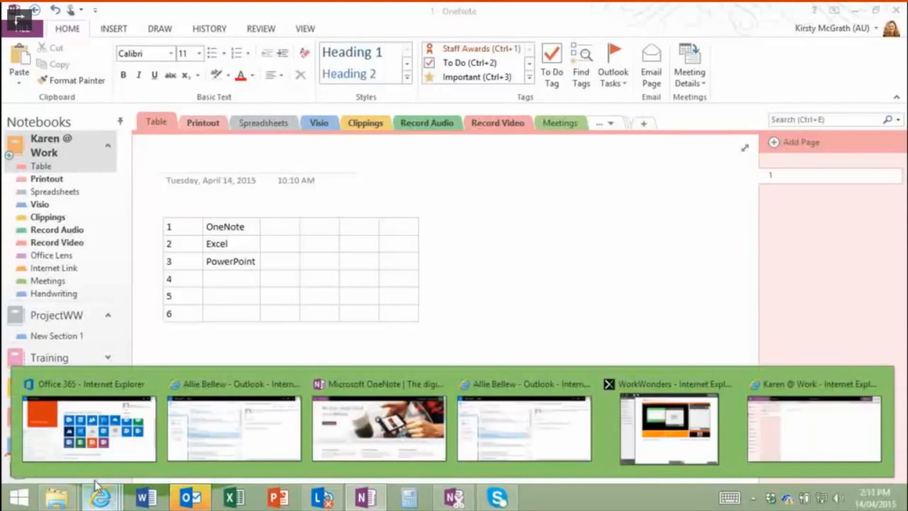
click(796, 421)
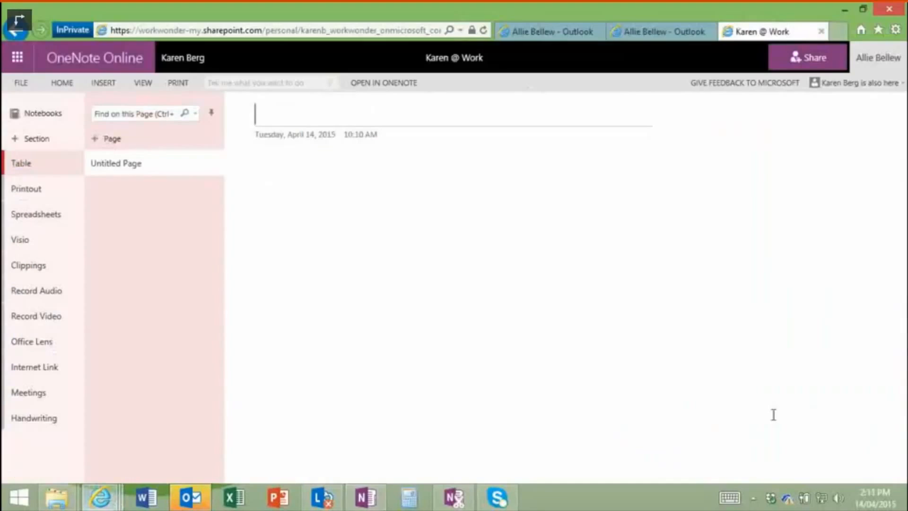
click(484, 31)
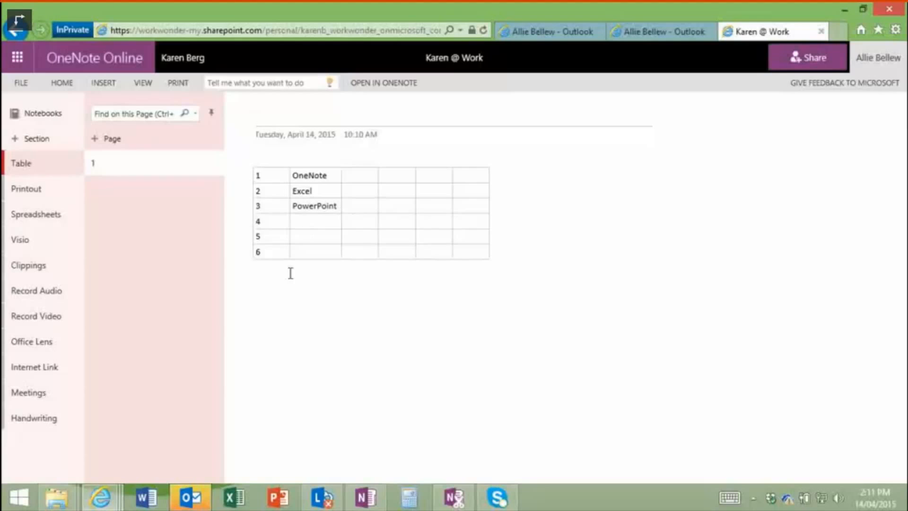
Step: Snap the browser to the left half of the screen and restore the desktop OneNote window
drag(578, 12, 1, 14)
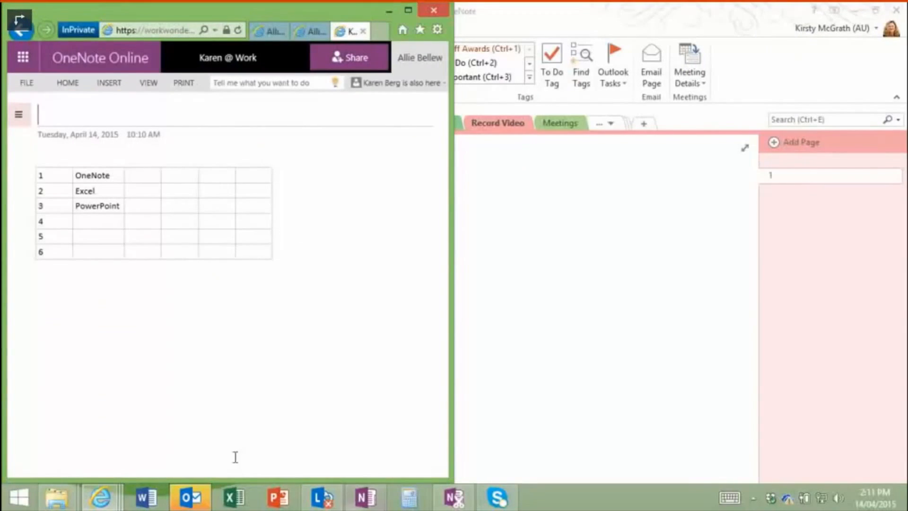
click(365, 496)
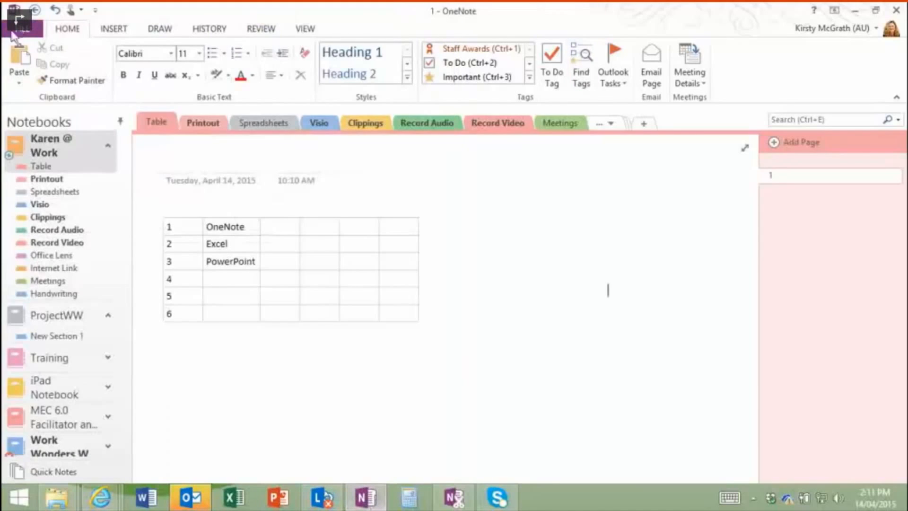
double_click(373, 14)
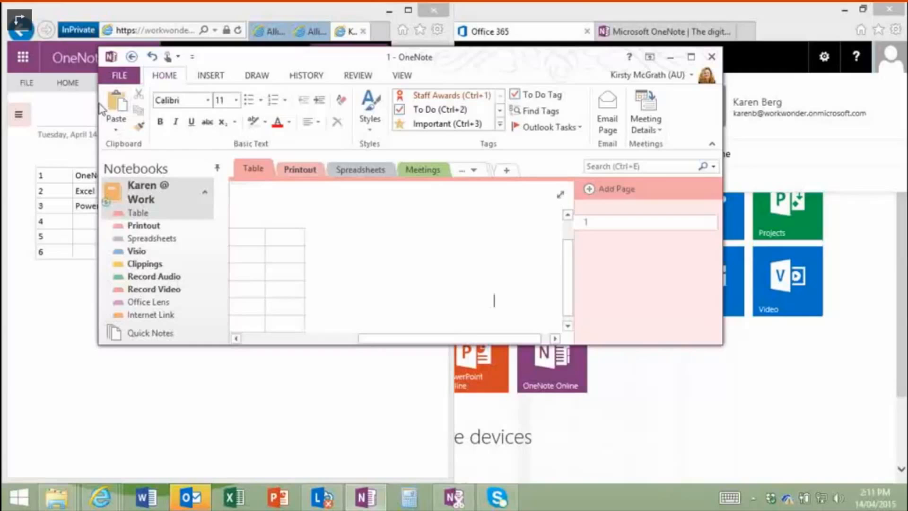
Step: Resize the desktop OneNote window into the right half, then select row 4's second cell
drag(99, 107, 430, 108)
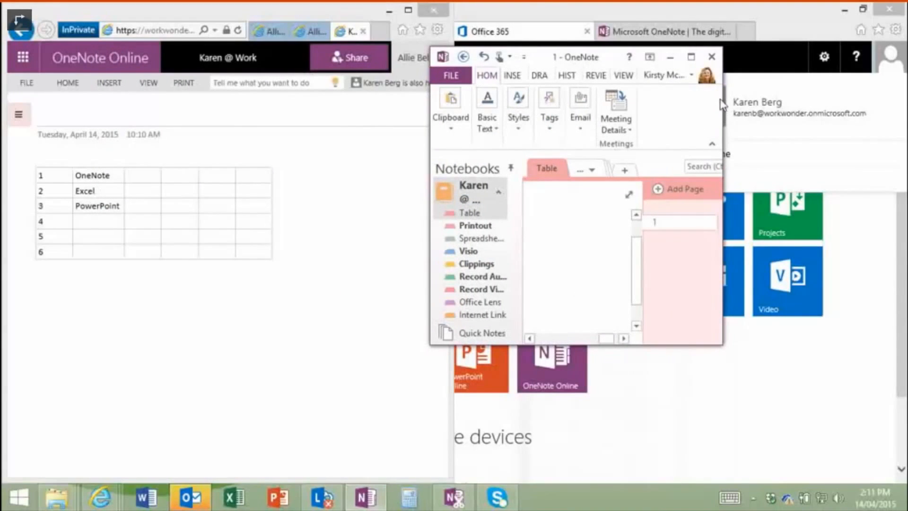
drag(722, 101, 907, 103)
drag(570, 56, 578, 15)
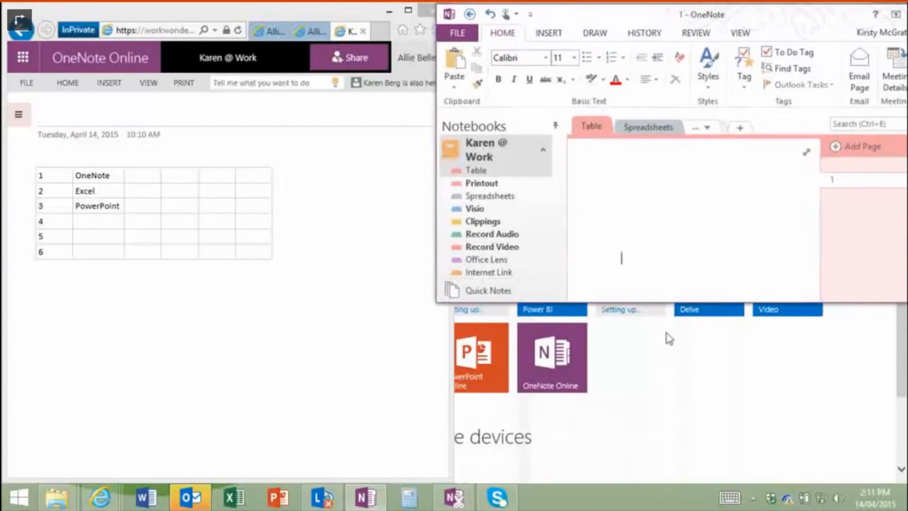
drag(674, 301, 690, 505)
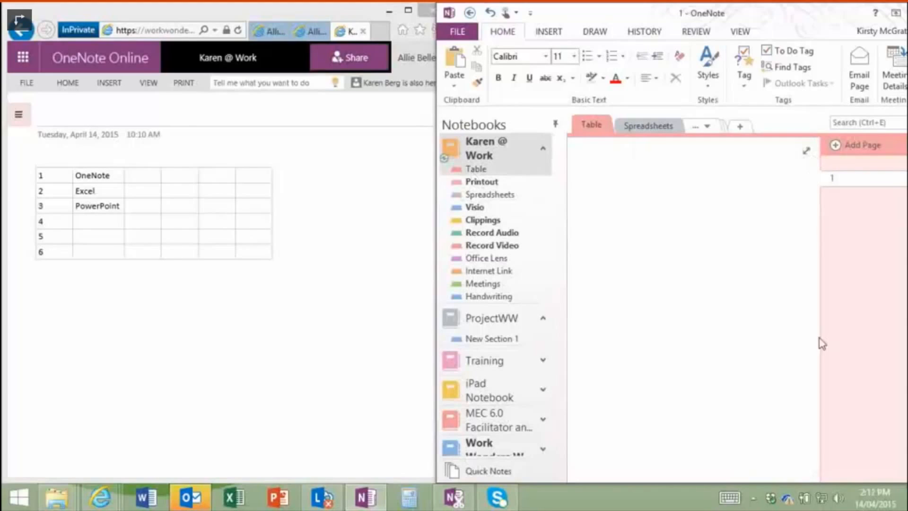
drag(760, 478, 567, 470)
click(653, 303)
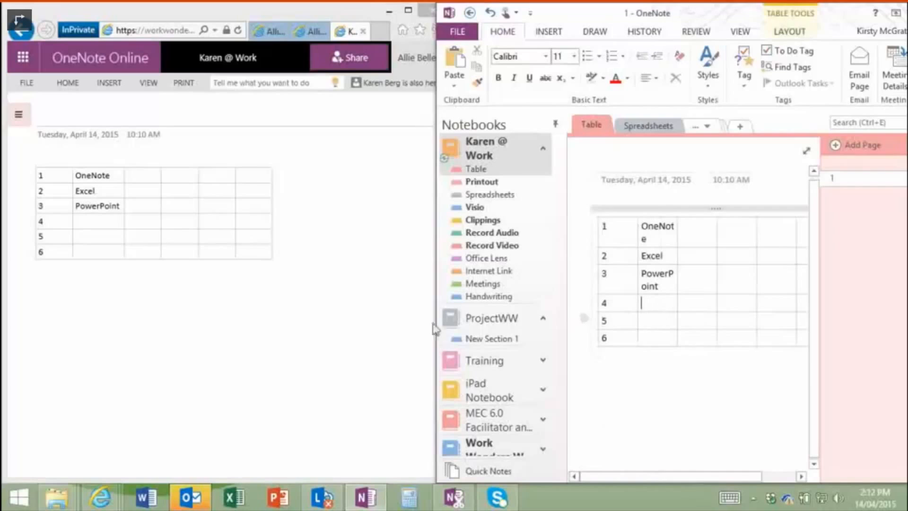
click(99, 222)
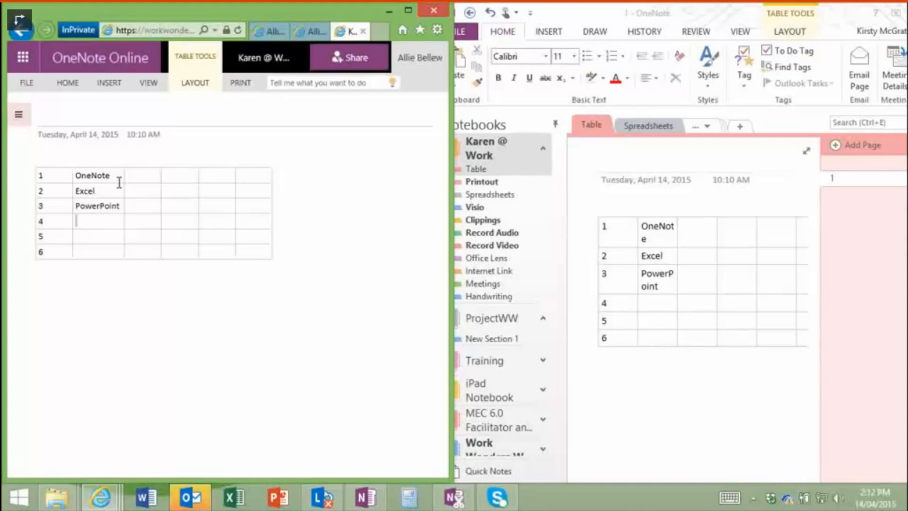
Step: Enter OneDrive, SharePoint and Outlook in rows 4–6 of the web table and check the desktop sync
key(Return)
text(OneDrive)
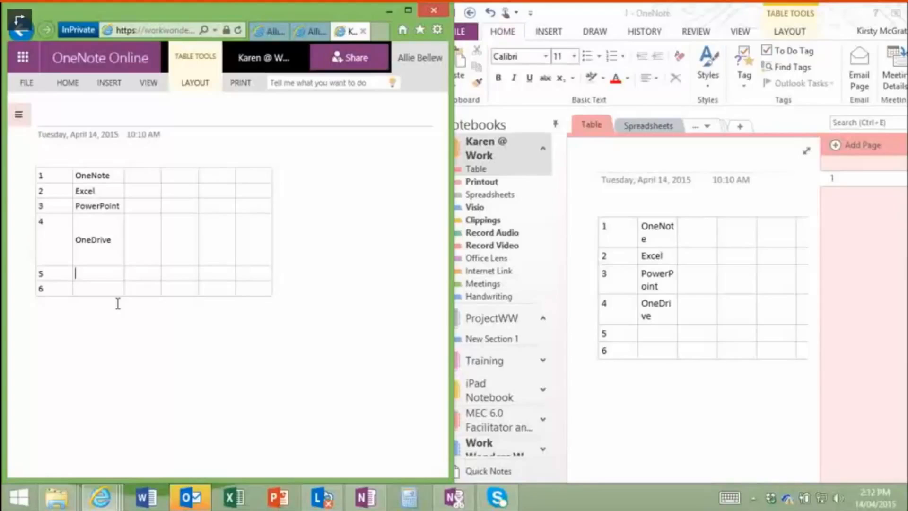
text(harePoint)
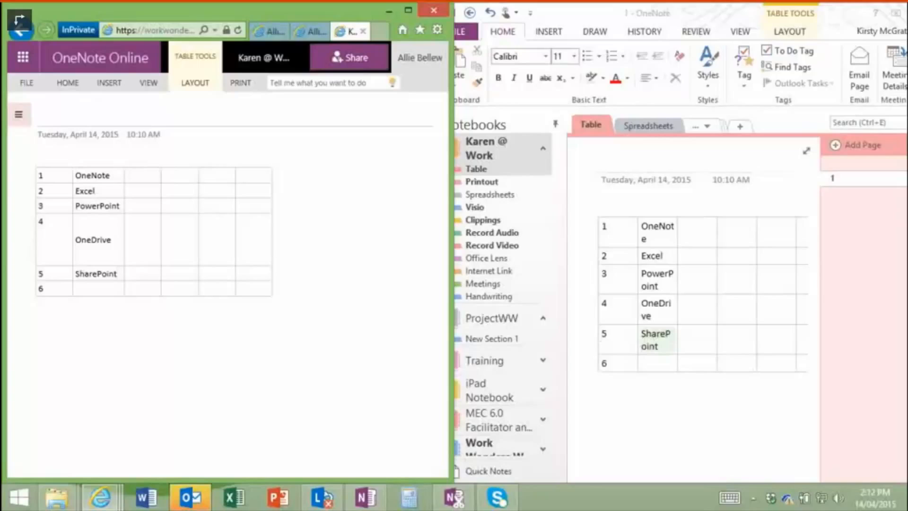
click(88, 287)
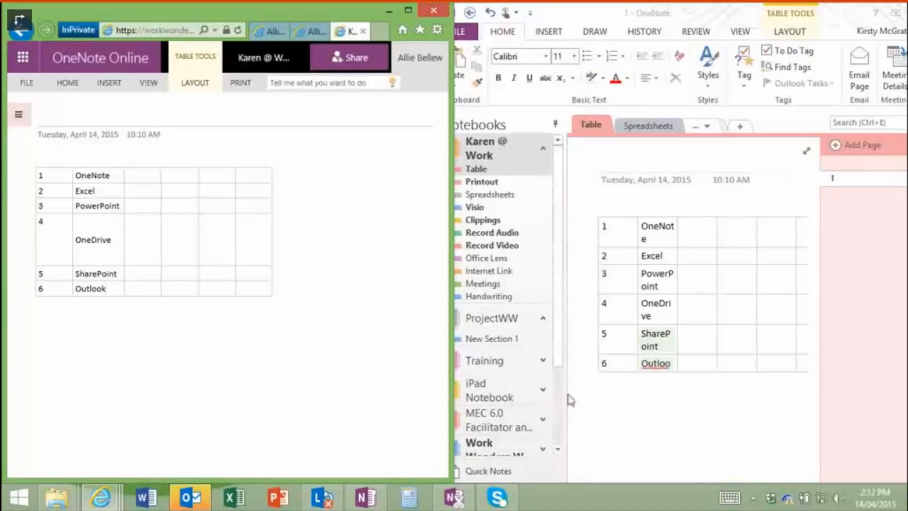
click(732, 251)
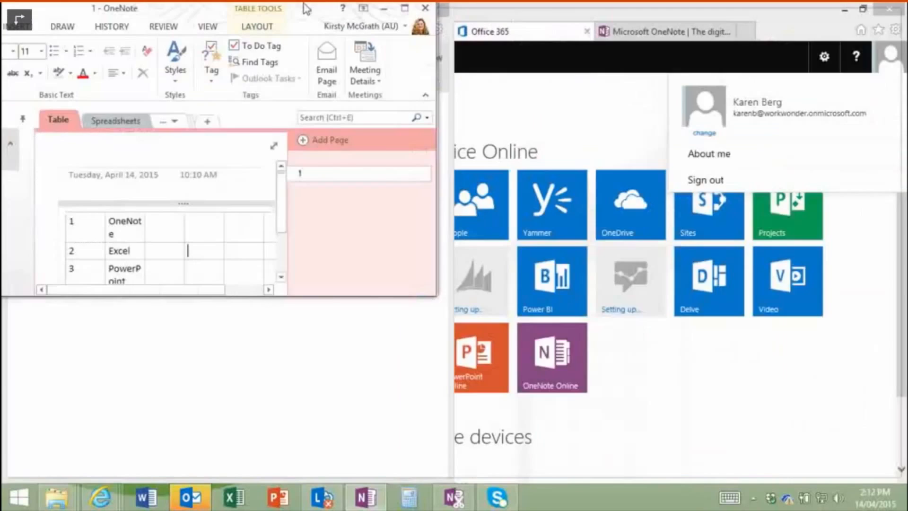
Step: Maximize the OneNote 2013 window and inspect the synced OneDrive entry in the table
double_click(841, 15)
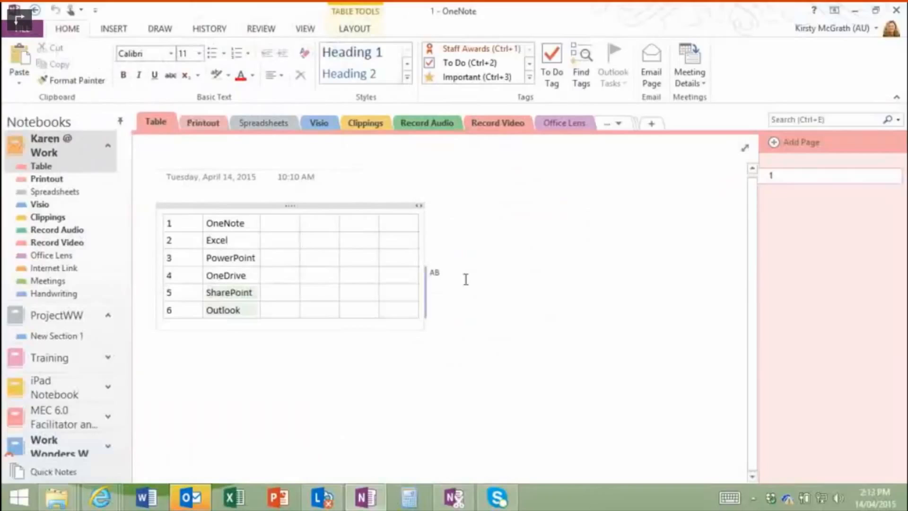
mouse_move(433, 274)
drag(251, 272, 281, 274)
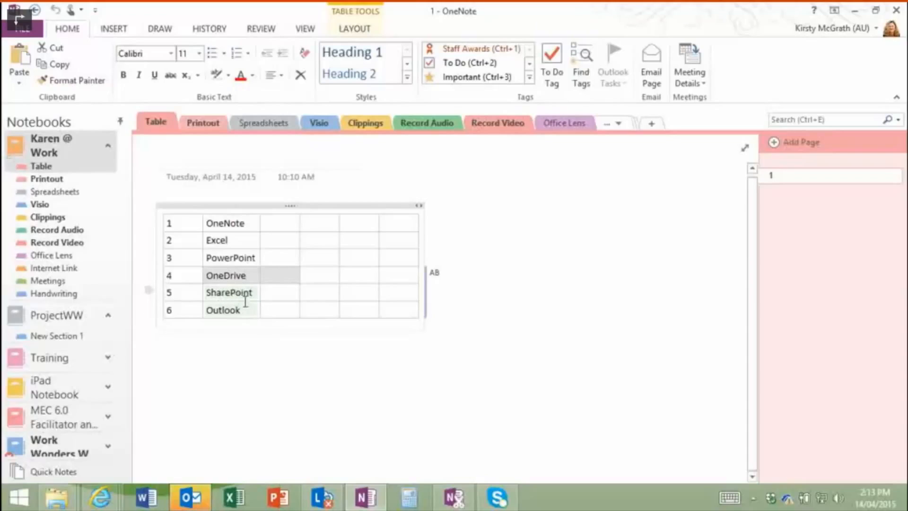
click(245, 258)
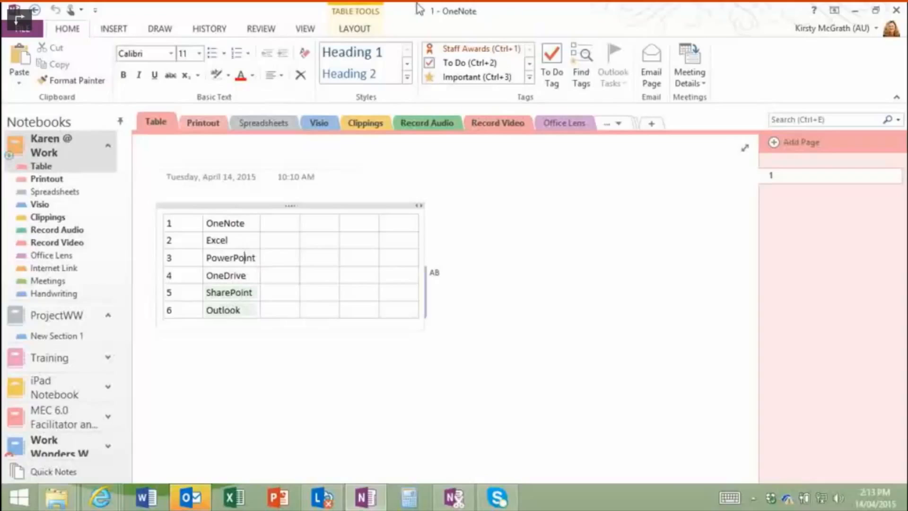
Step: Browse the Review, View and History tabs, the Recent Edits ranges and today's meetings list
click(268, 31)
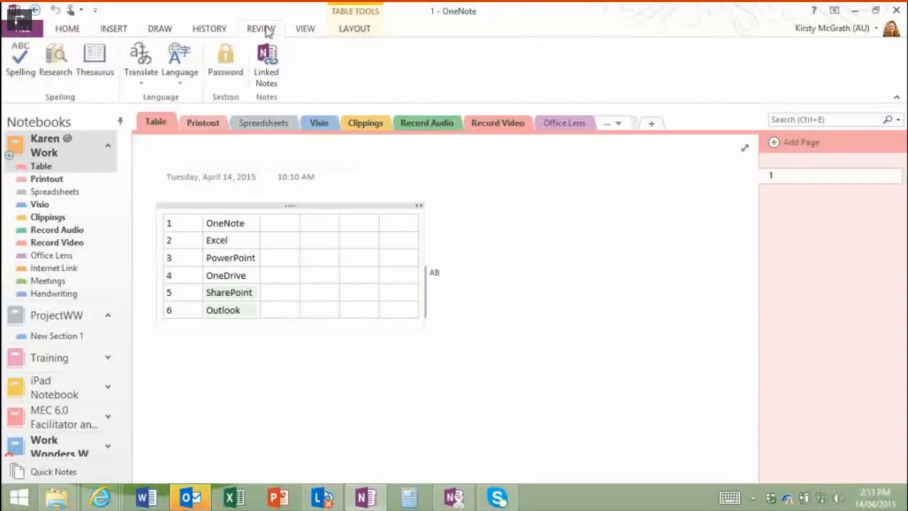
click(303, 29)
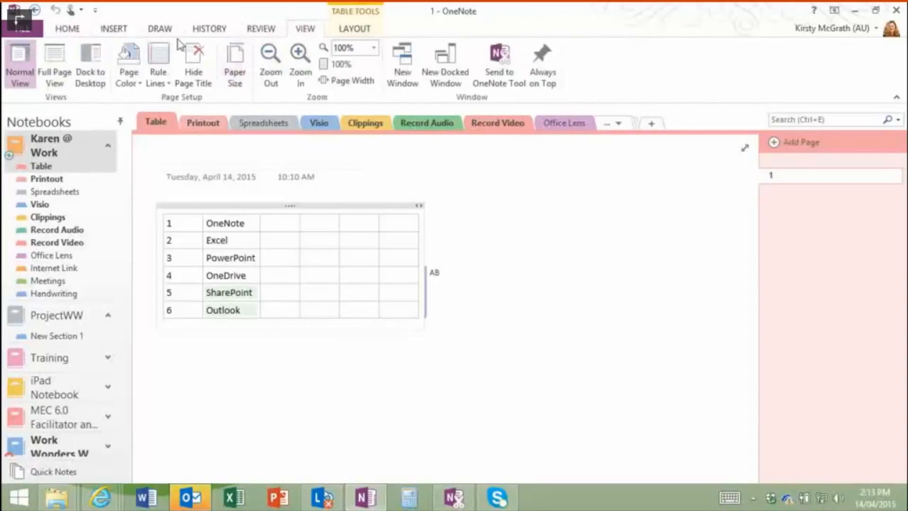
click(210, 29)
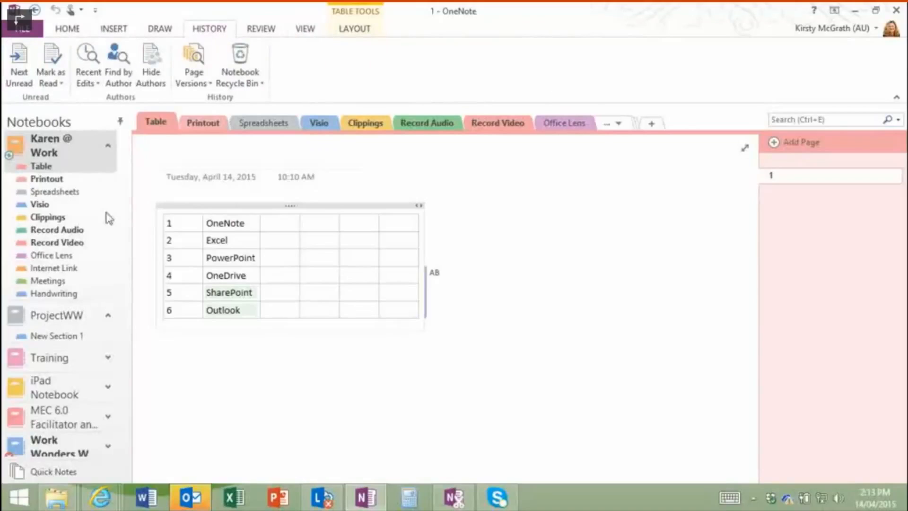
click(98, 83)
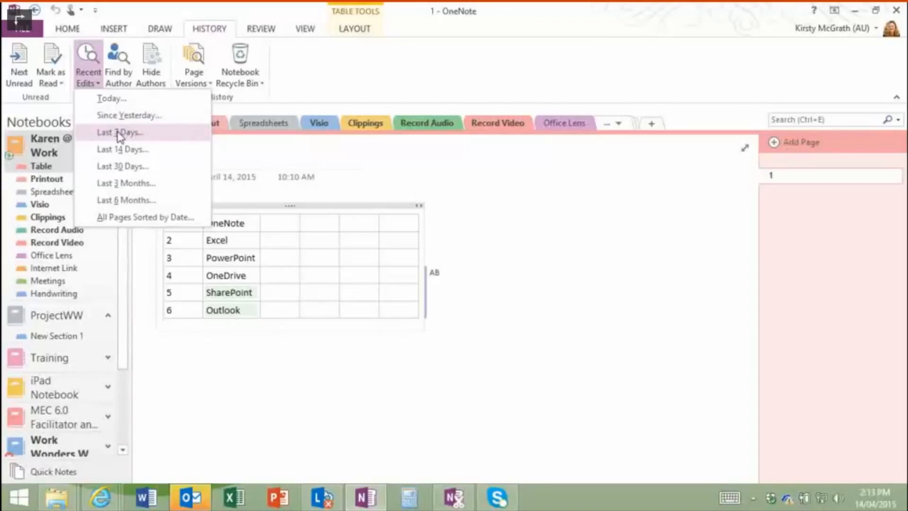
click(59, 30)
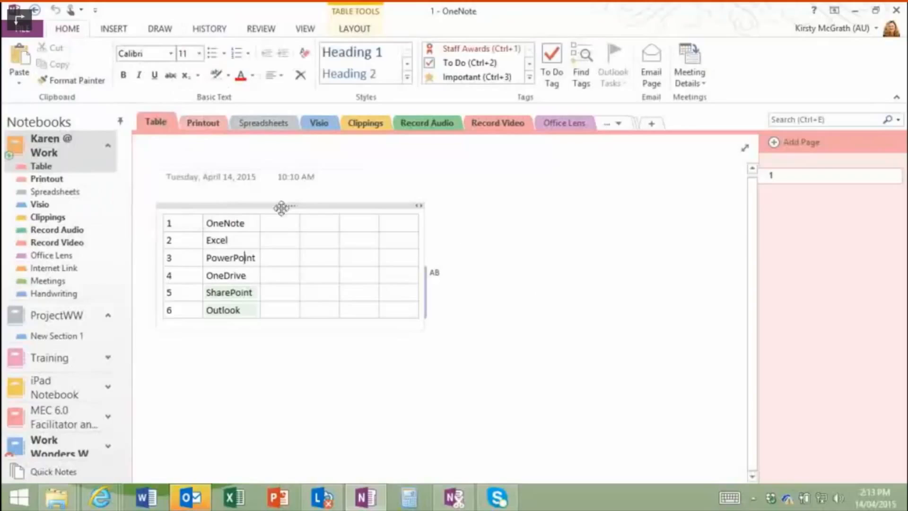
click(160, 185)
click(681, 70)
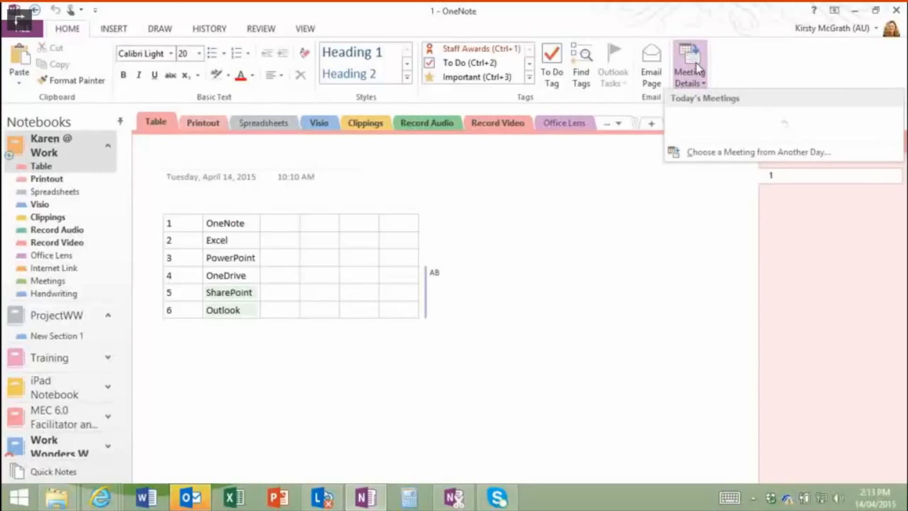
click(265, 192)
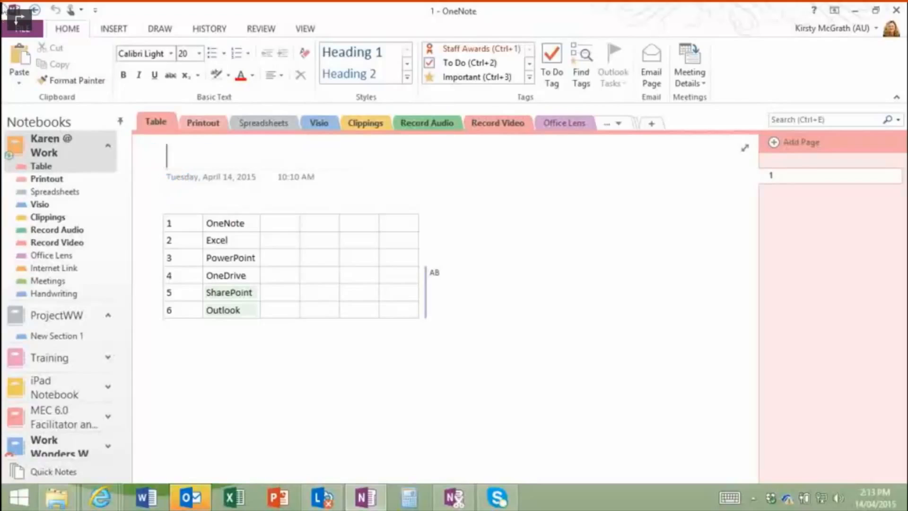
click(22, 28)
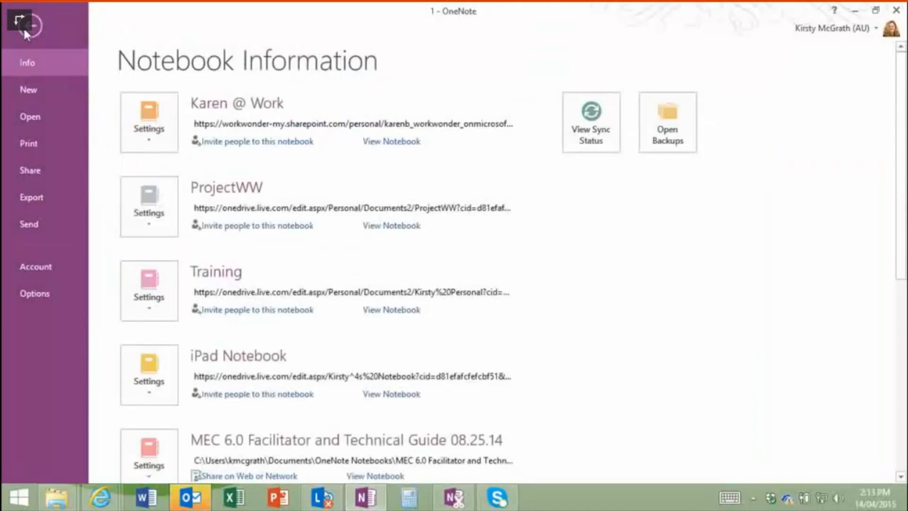
click(29, 224)
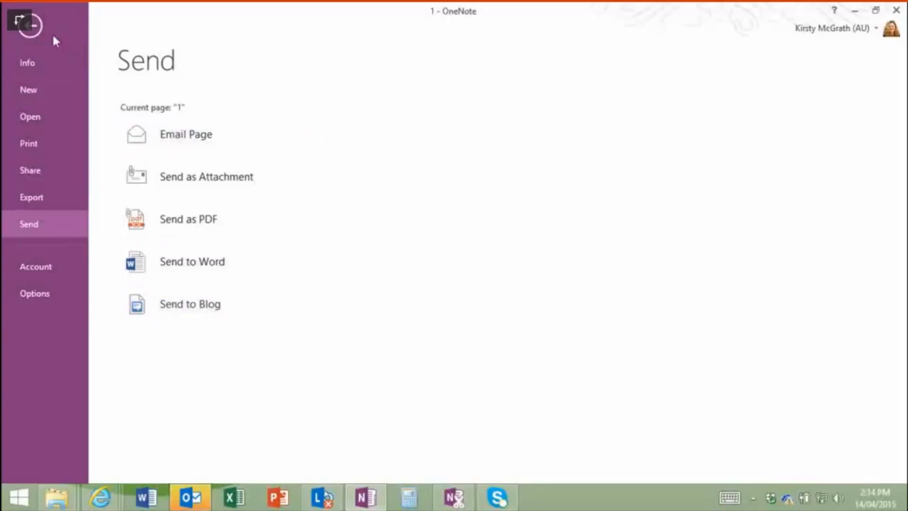
click(31, 32)
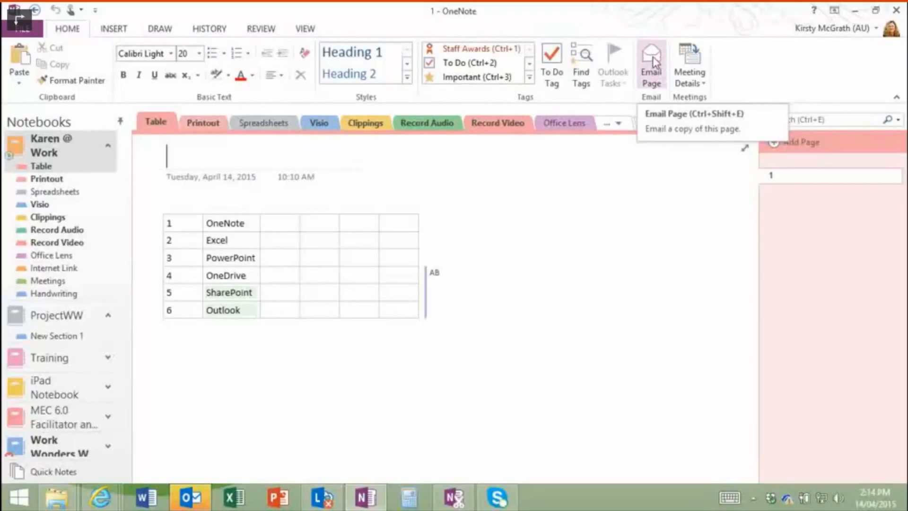
Step: Email the Table page through Outlook, confirming the profile, to create a message with subject 1
click(653, 60)
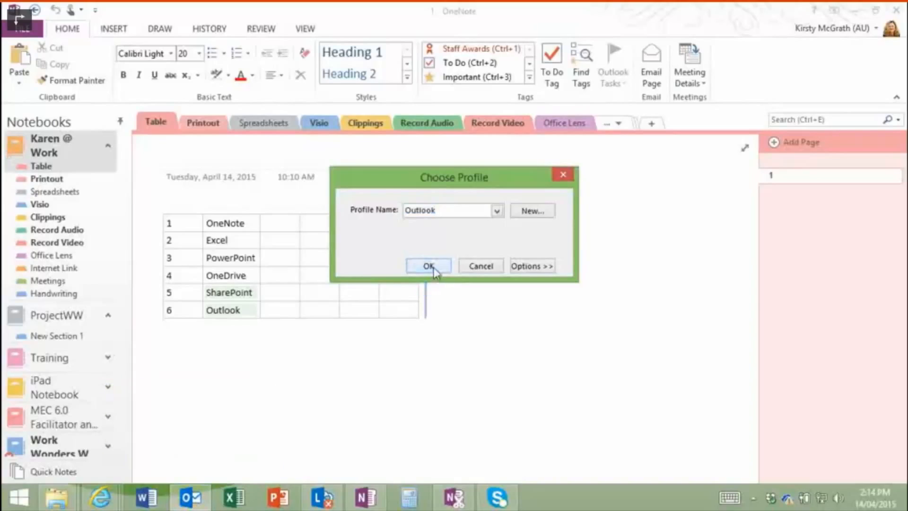
click(429, 267)
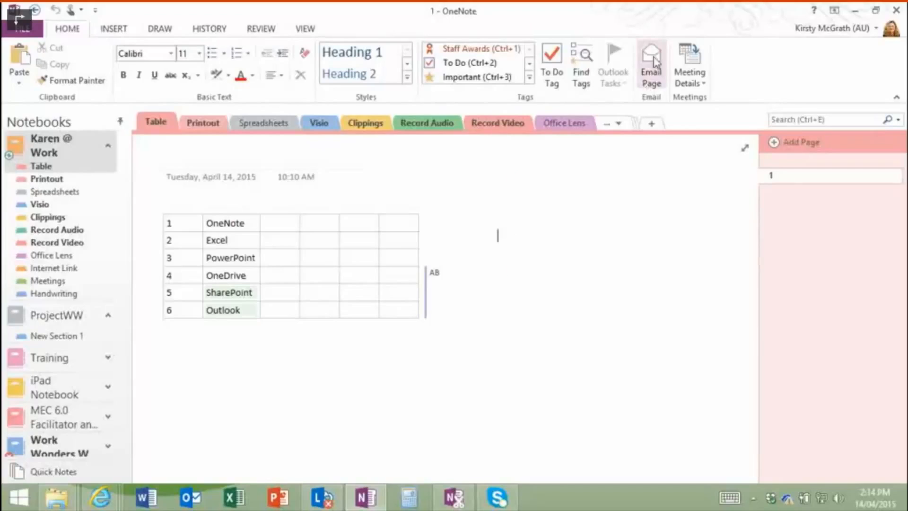
click(700, 69)
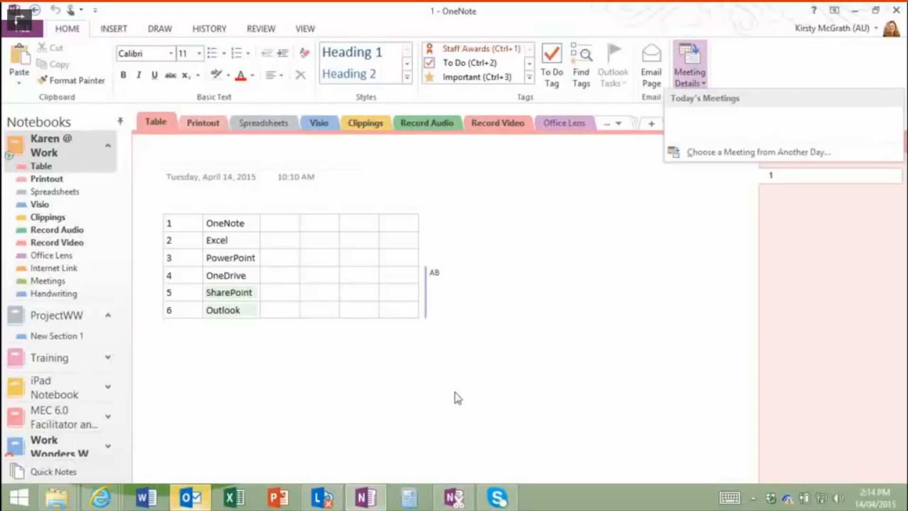
click(469, 369)
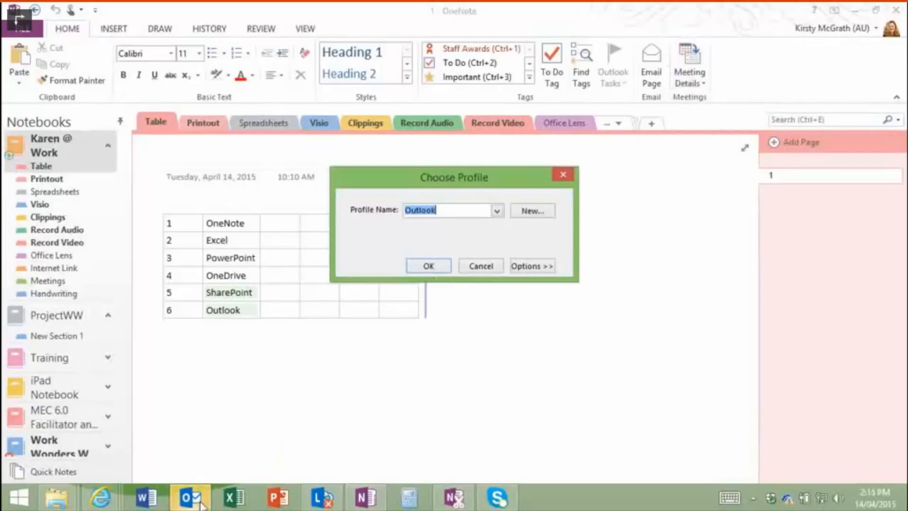
click(436, 267)
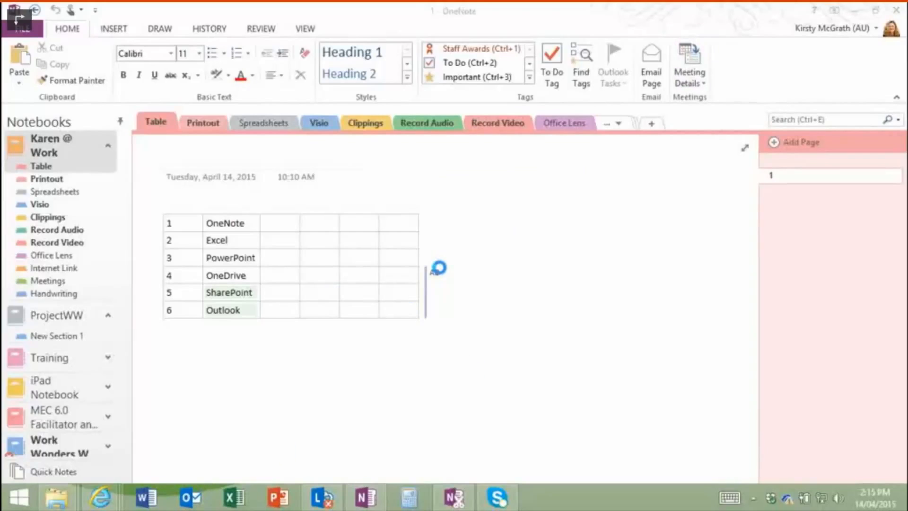
click(451, 216)
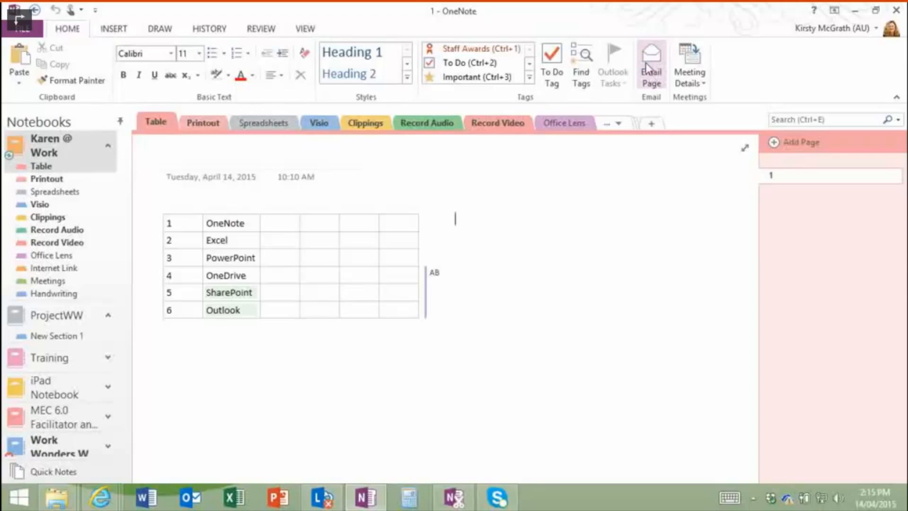
click(655, 58)
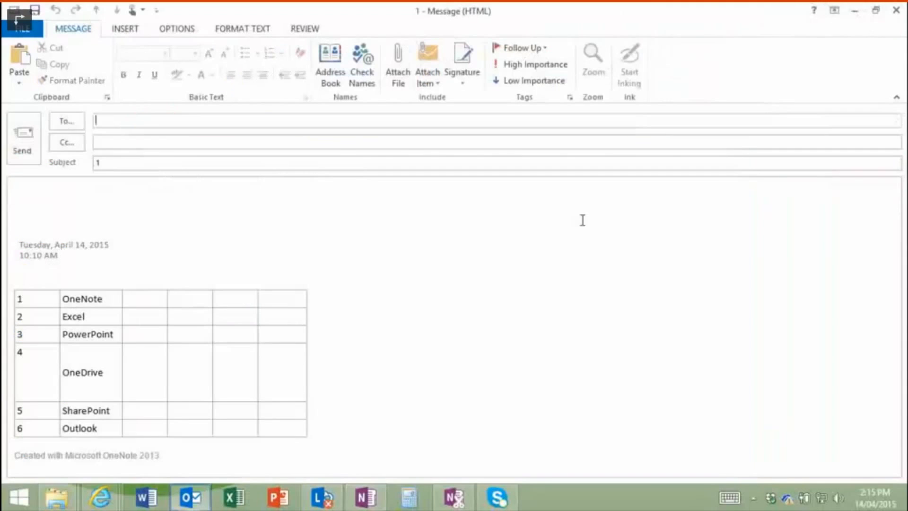
Step: Select the Created with Microsoft OneNote 2013 footer and the date/time header in the message body
click(36, 235)
click(53, 246)
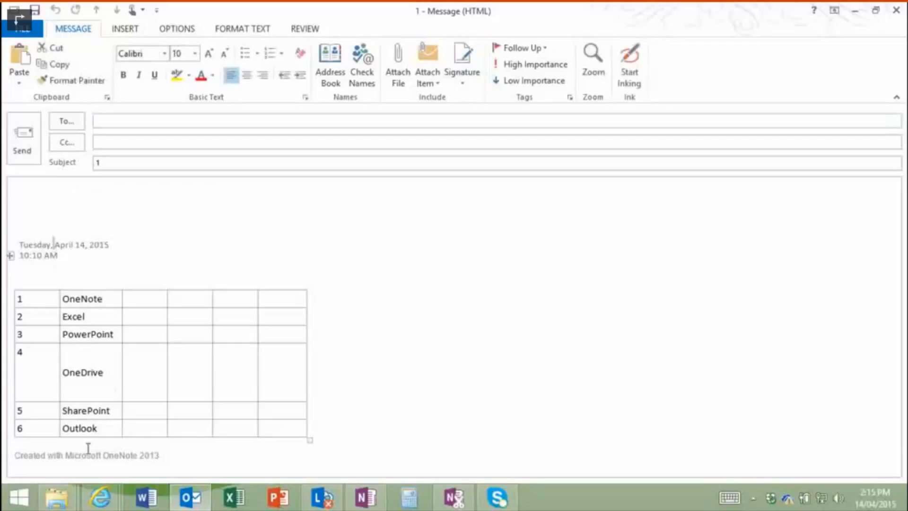
drag(80, 455, 178, 452)
click(225, 464)
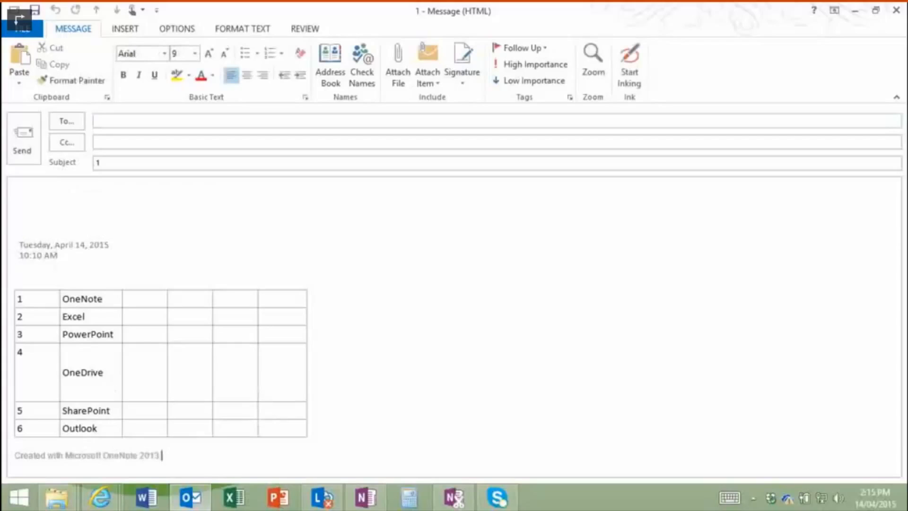
drag(60, 246, 58, 255)
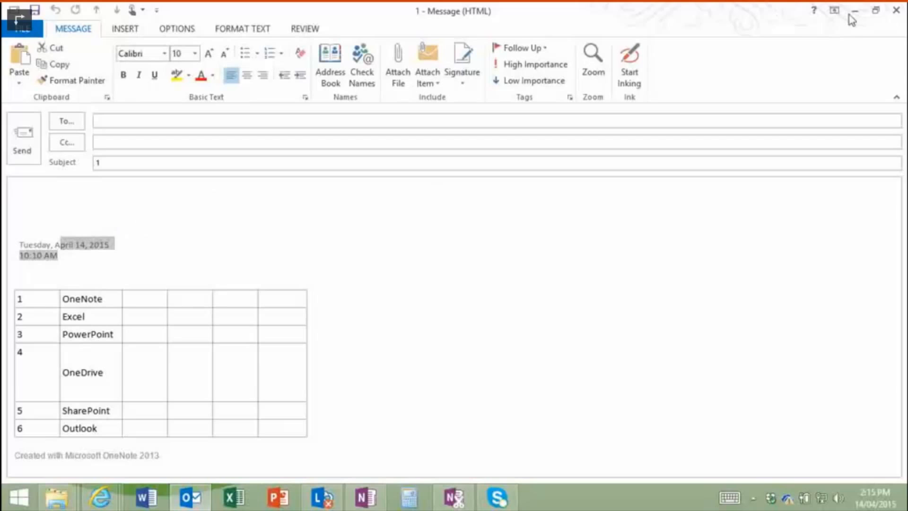
Step: Close the email message without saving the draft
click(897, 13)
click(455, 290)
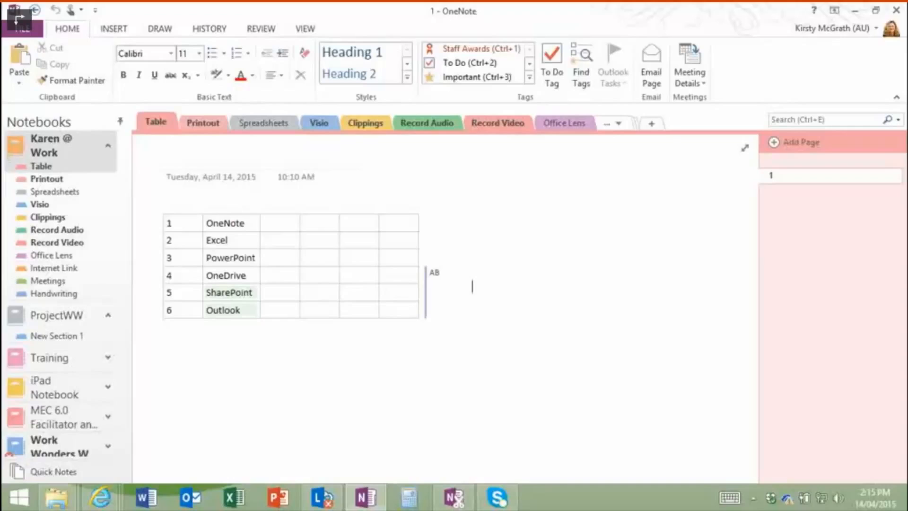
key(alt+Tab)
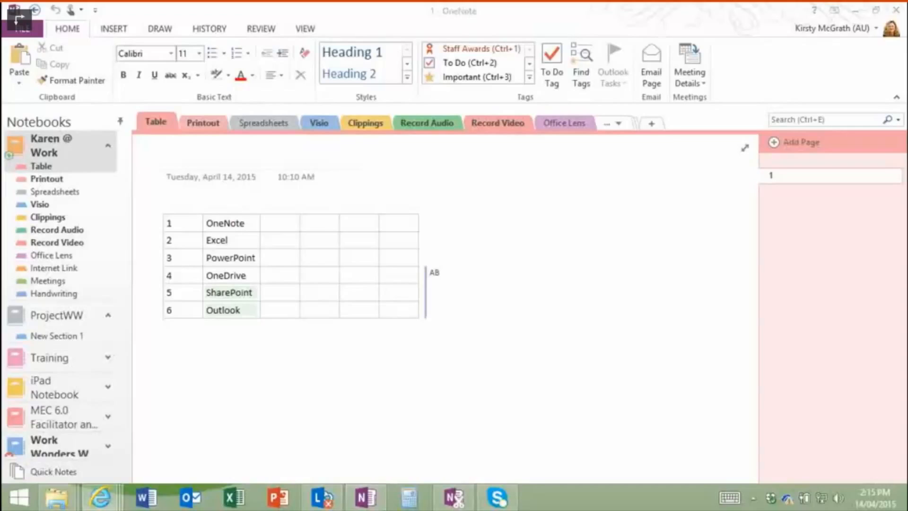